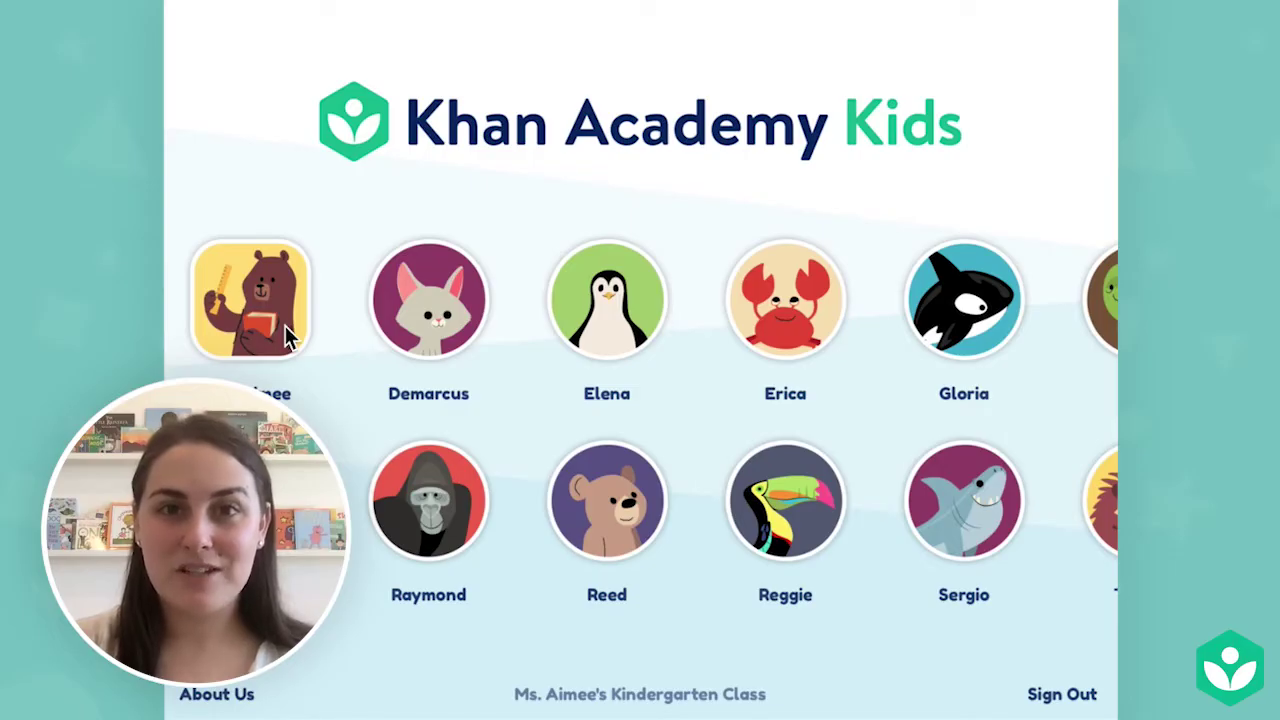
Sign in to the teacher dashboard from the teacher avatar with the password.
left_click(285, 336)
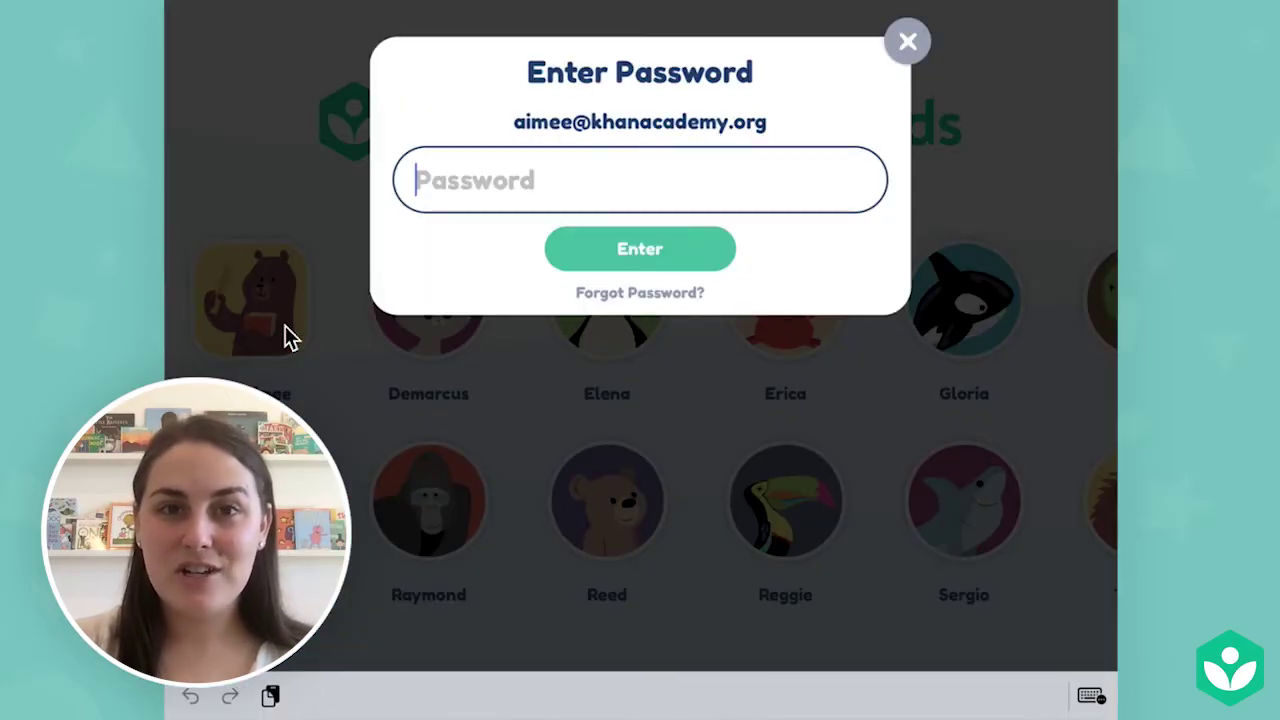
type("1111")
left_click(682, 256)
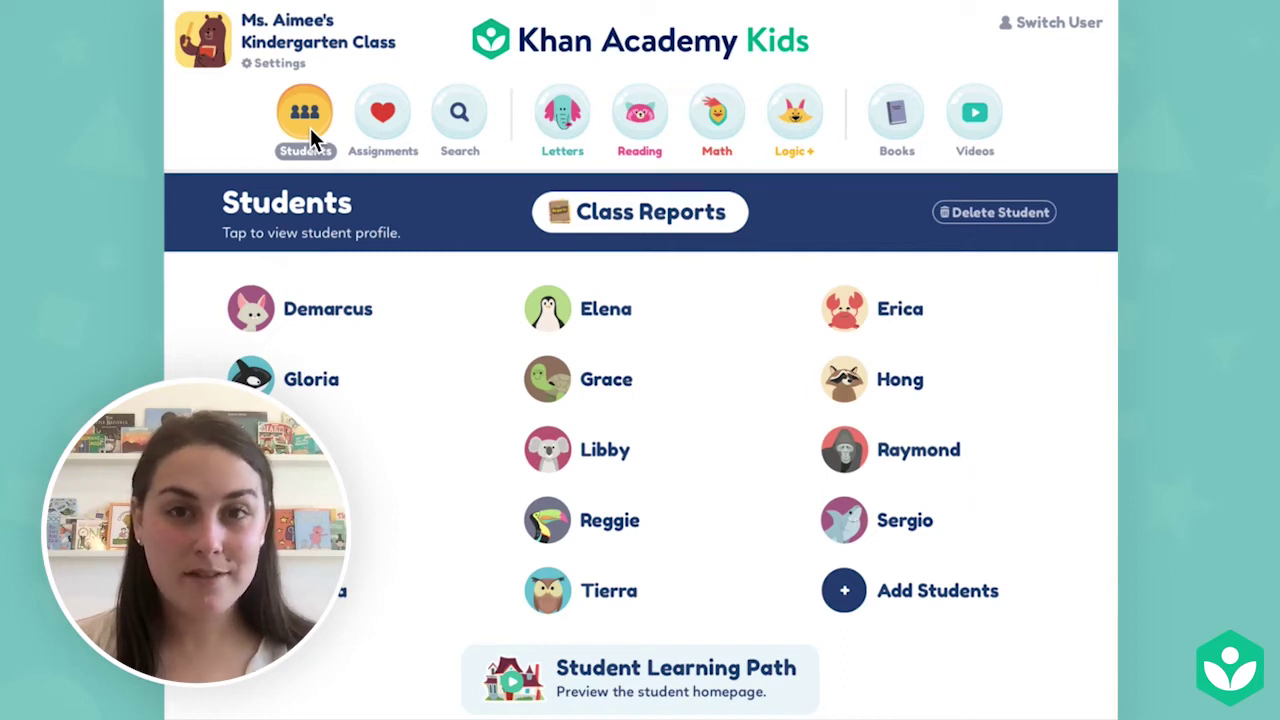
Browse the Assignments, Search, Letters, Reading, Math, Logic+, Books and Videos tabs.
left_click(395, 130)
left_click(472, 119)
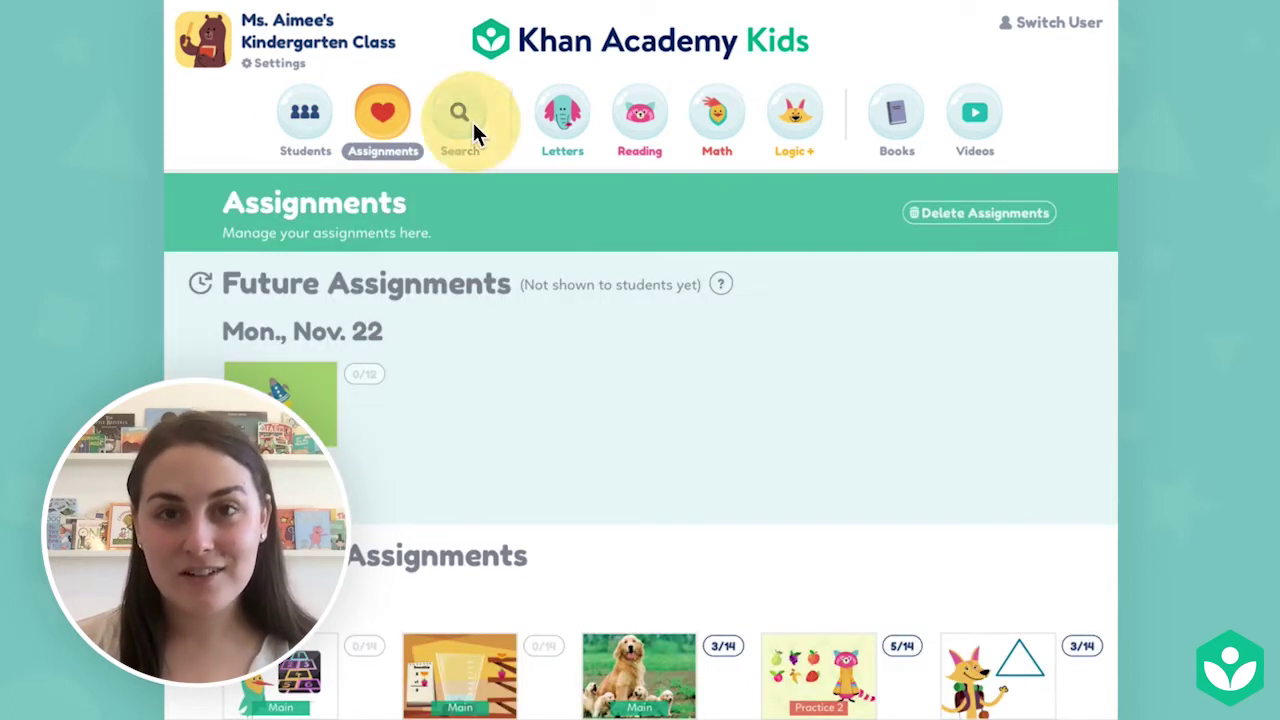
left_click(573, 119)
left_click(650, 119)
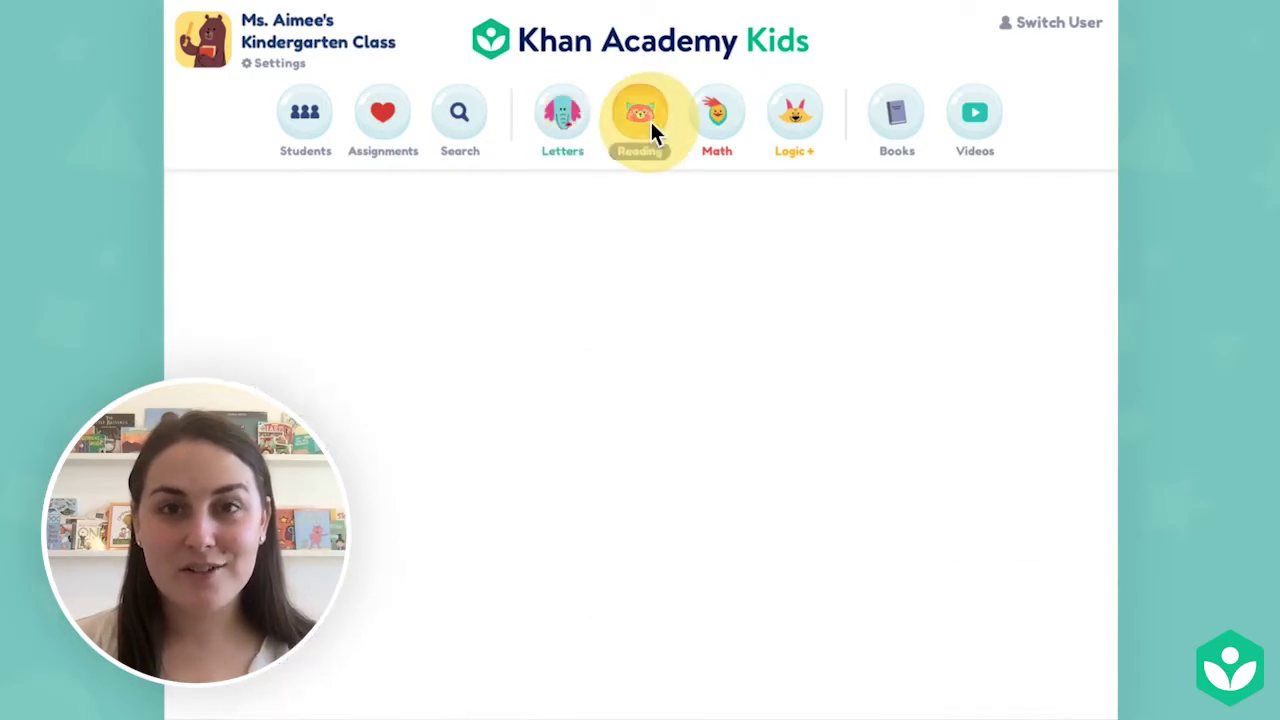
left_click(733, 122)
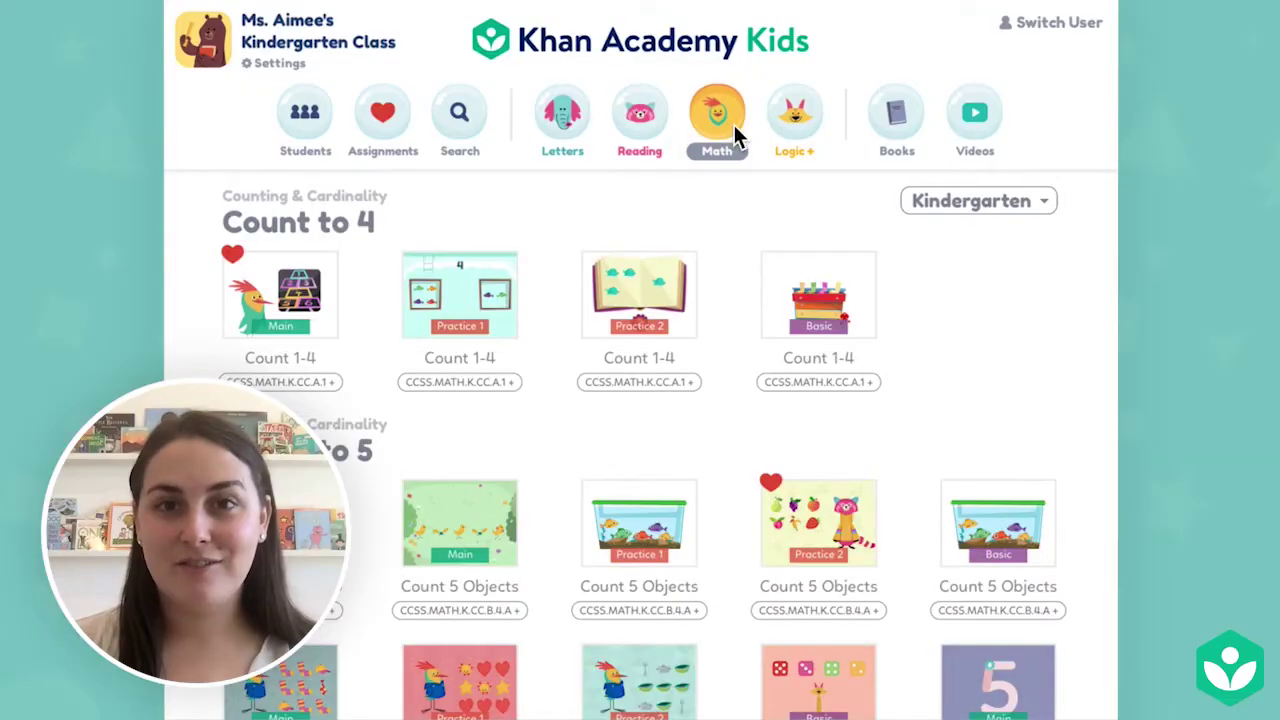
left_click(803, 122)
left_click(910, 128)
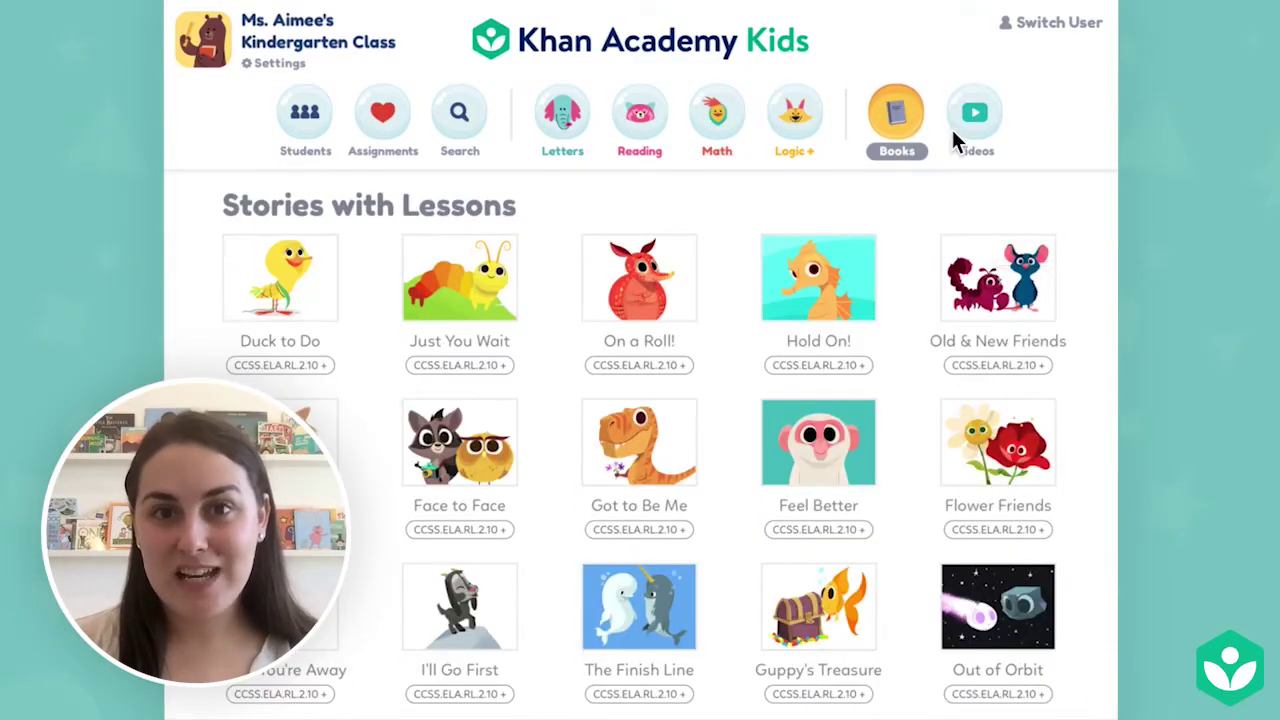
left_click(972, 130)
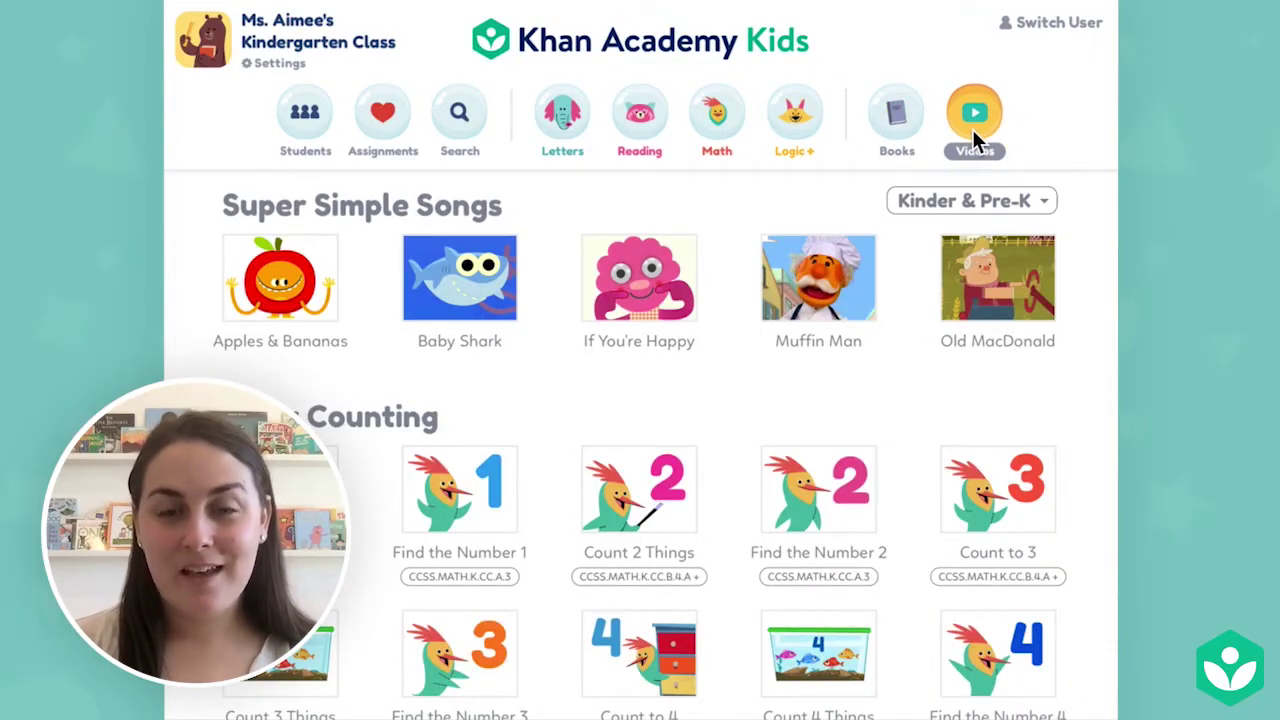
Show the Reading lessons with the grade level kept at Kindergarten.
left_click(647, 136)
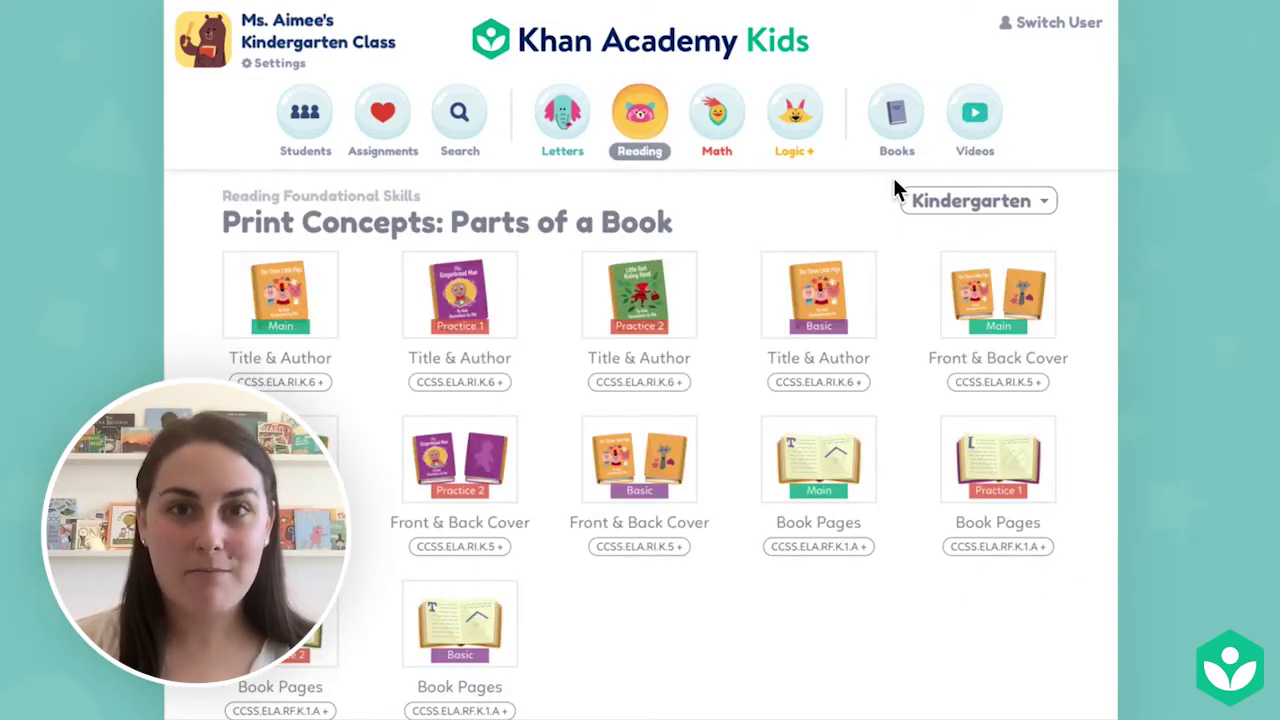
left_click(1041, 205)
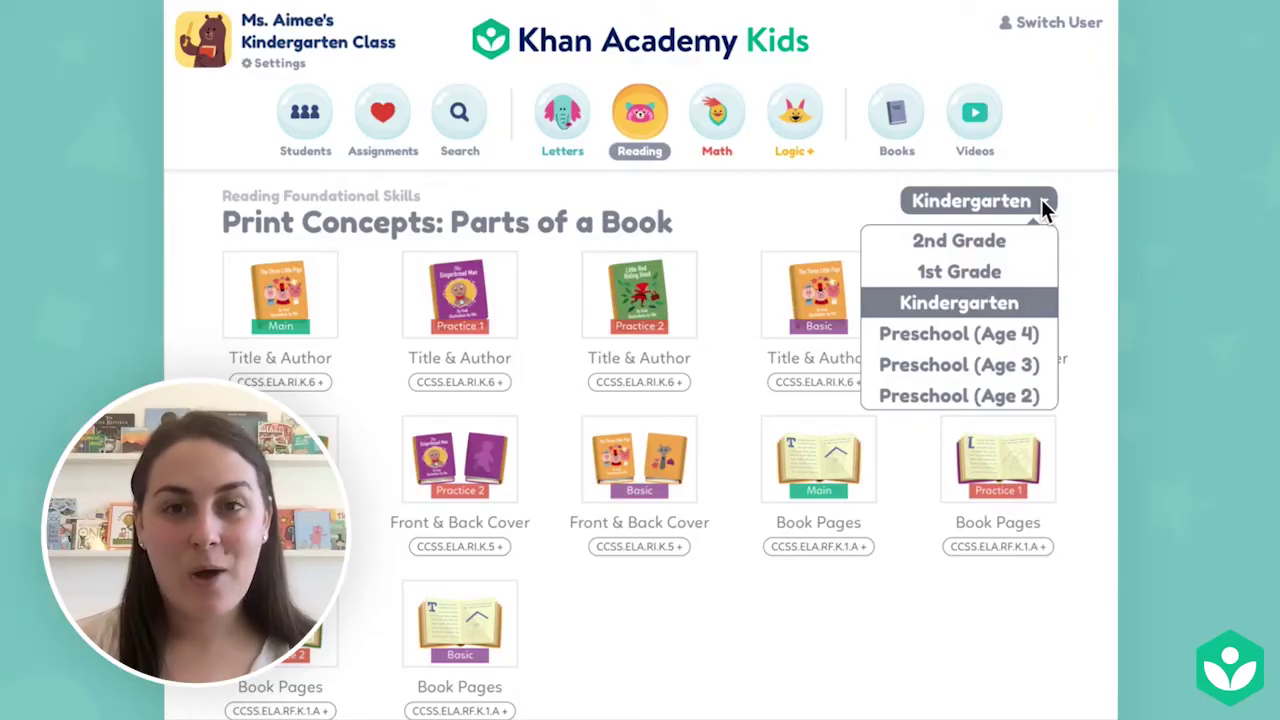
left_click(1041, 201)
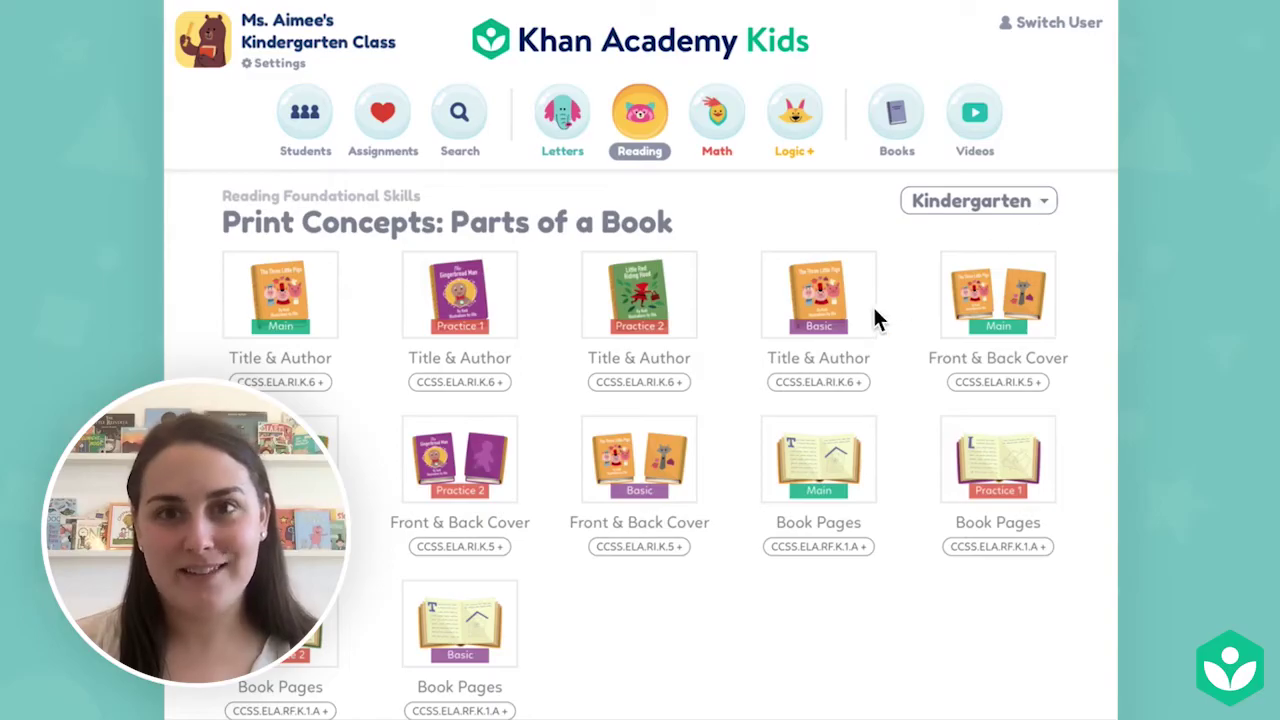
Scroll down to Phonological Awareness: Onset & Rime and select its four activity cards.
left_click_drag(715, 578, 749, 194)
left_click_drag(731, 600, 742, 128)
left_click_drag(762, 632, 766, 186)
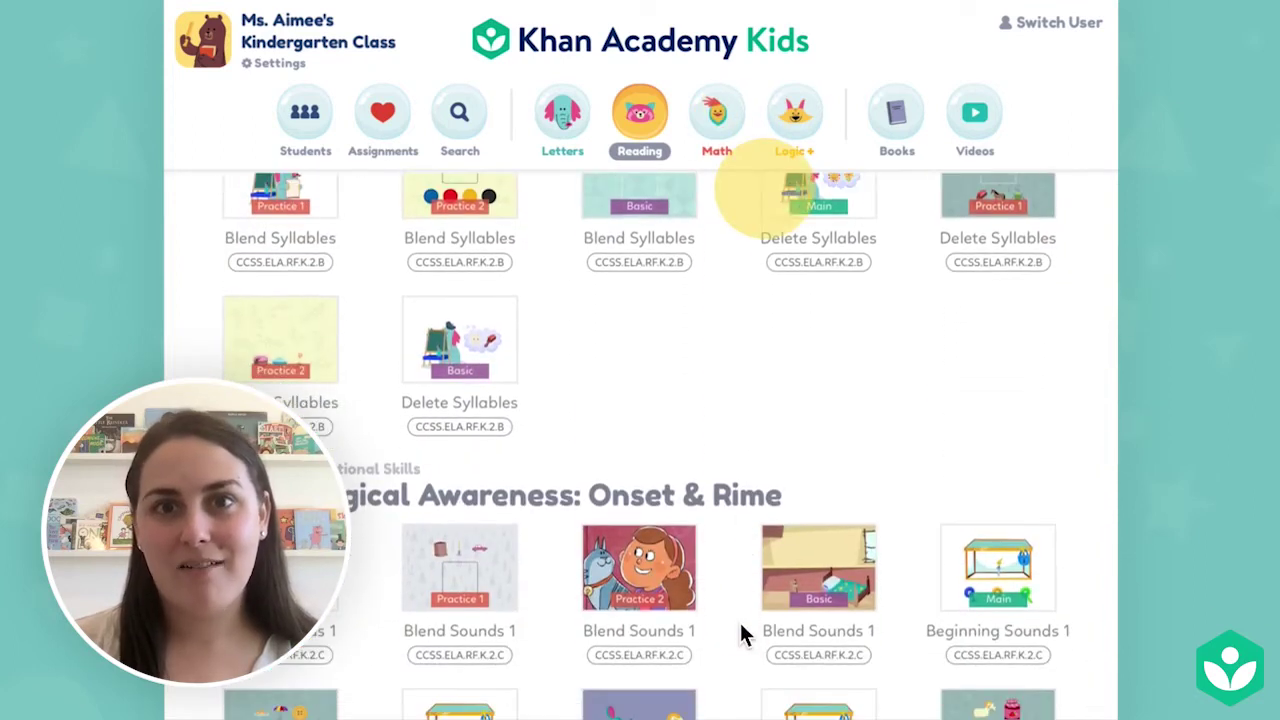
scroll(743, 471, "down", 5)
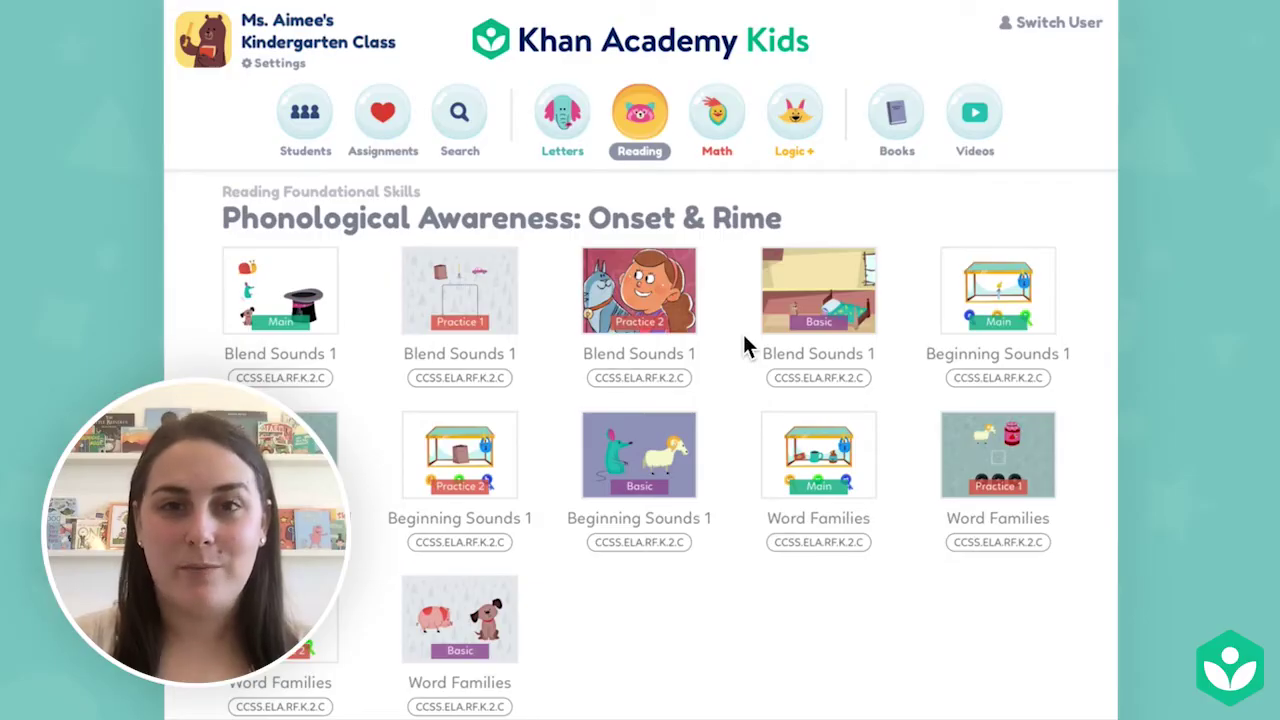
left_click(345, 334)
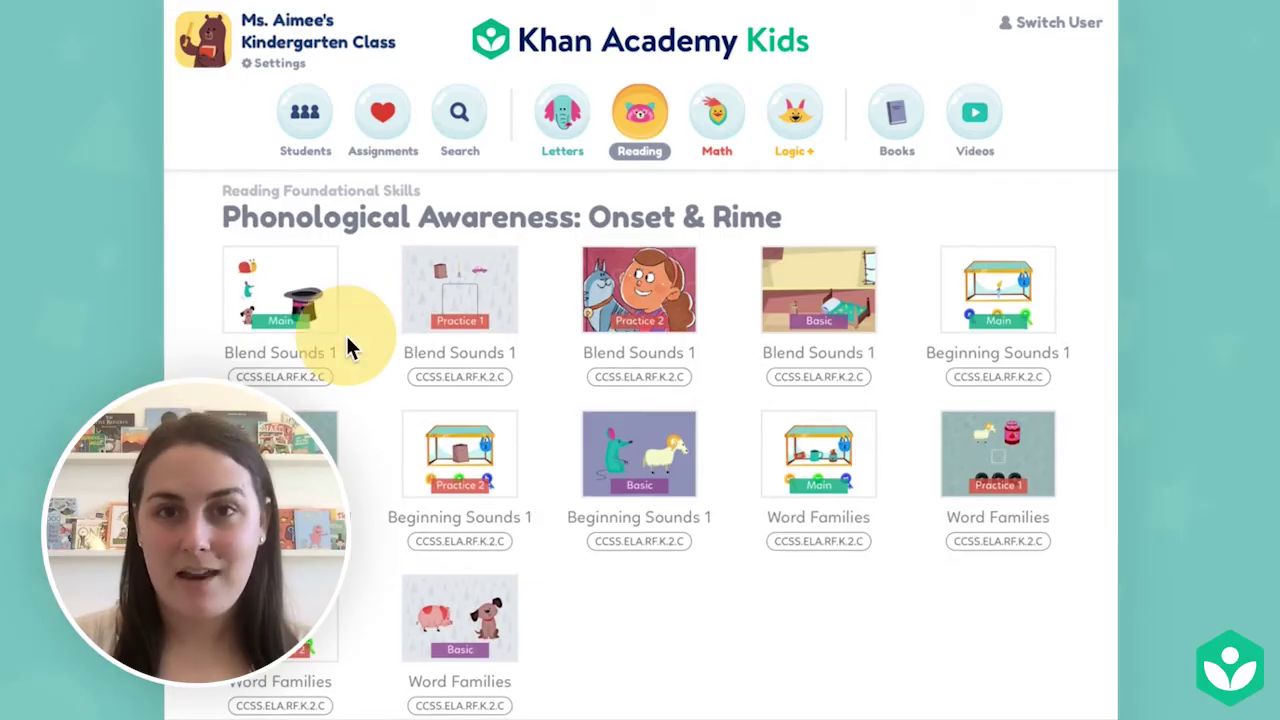
left_click(528, 337)
left_click(711, 339)
left_click(888, 337)
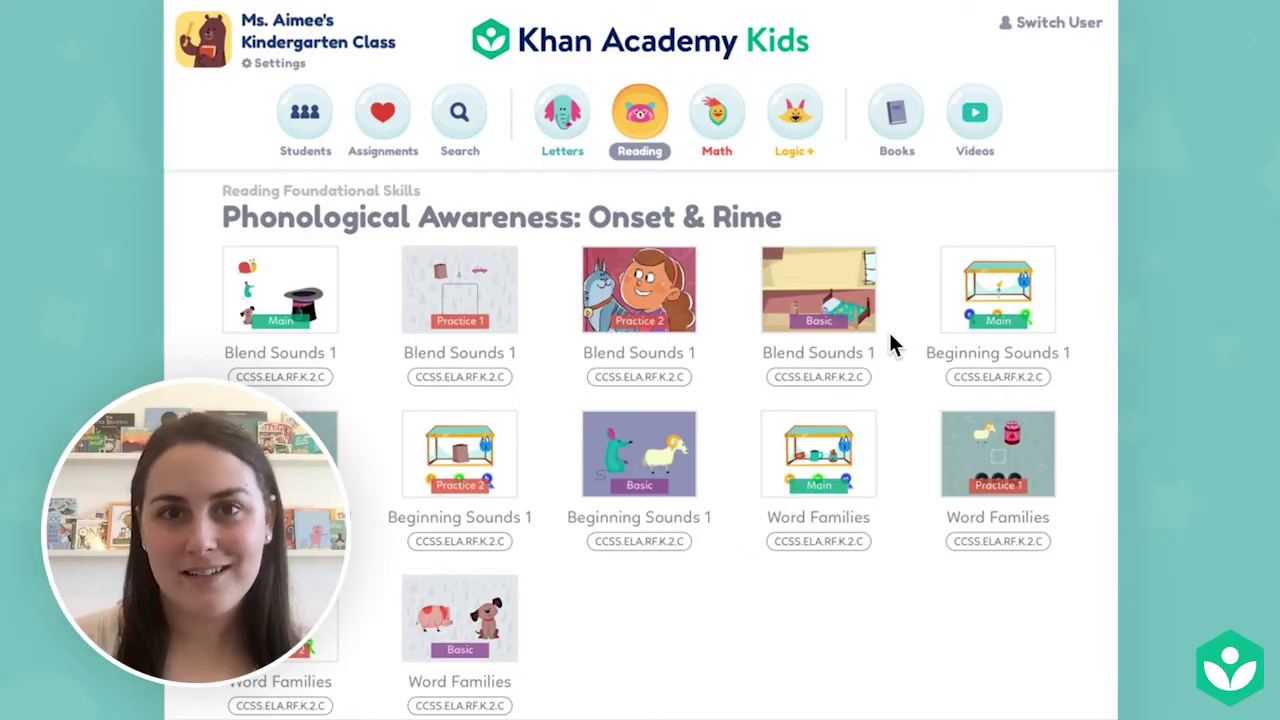
Assign Blend Sounds 1 to all students except two, on a different date.
left_click(313, 300)
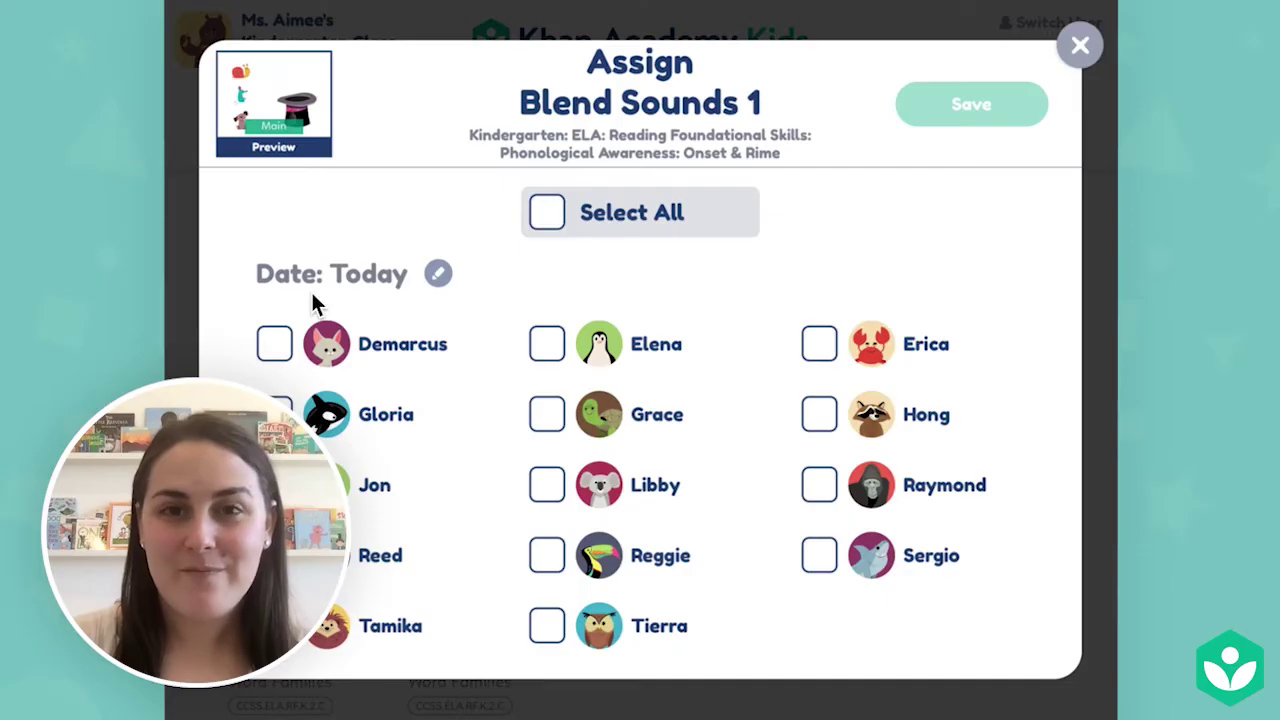
left_click(590, 214)
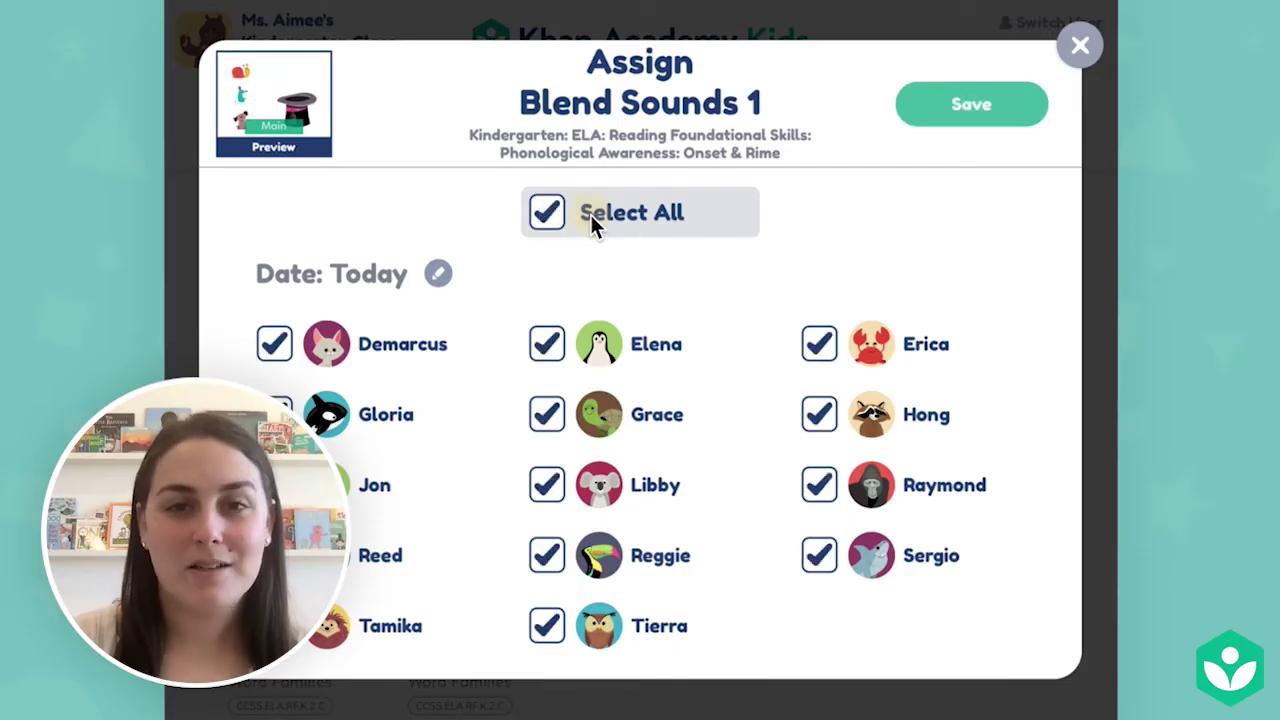
left_click(645, 340)
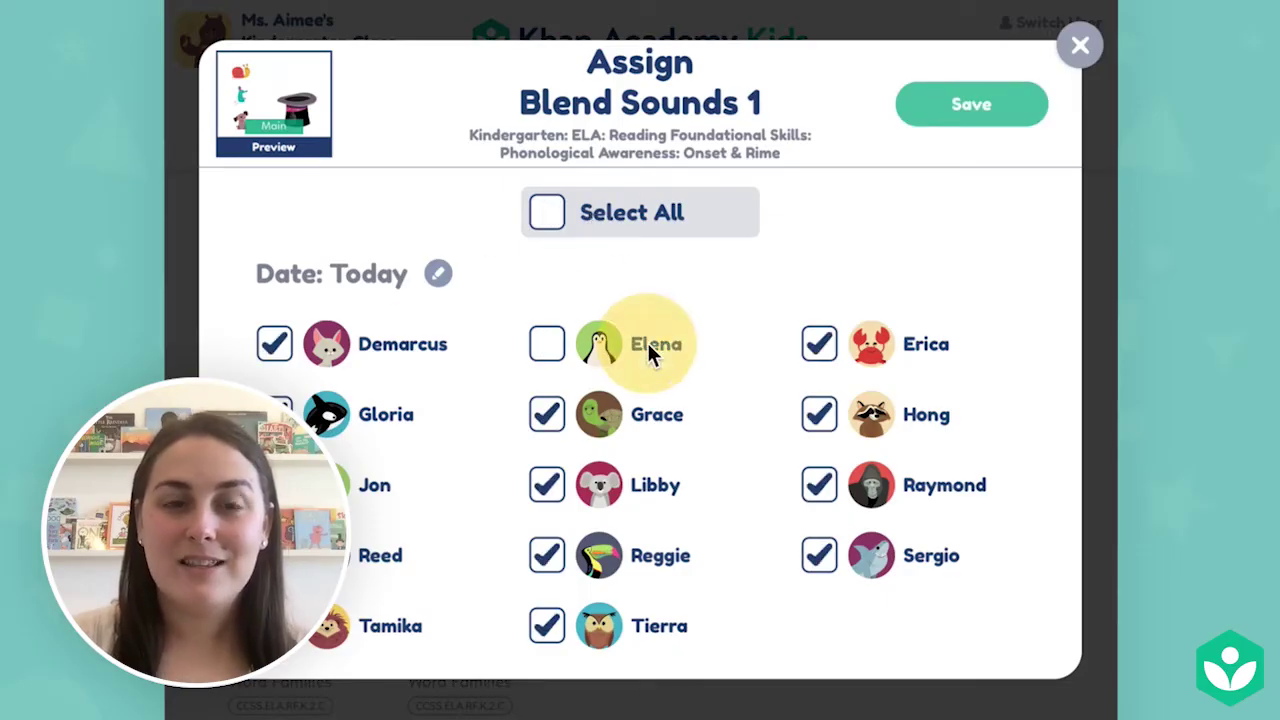
left_click(915, 340)
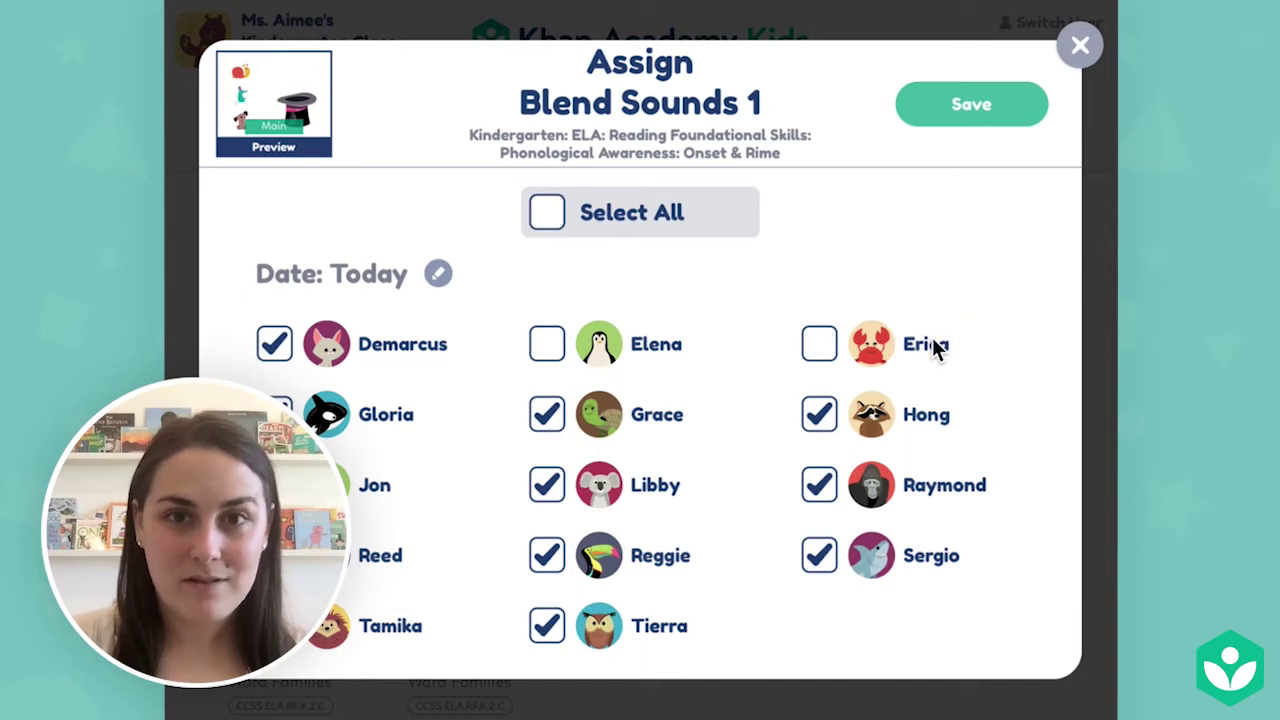
left_click(438, 279)
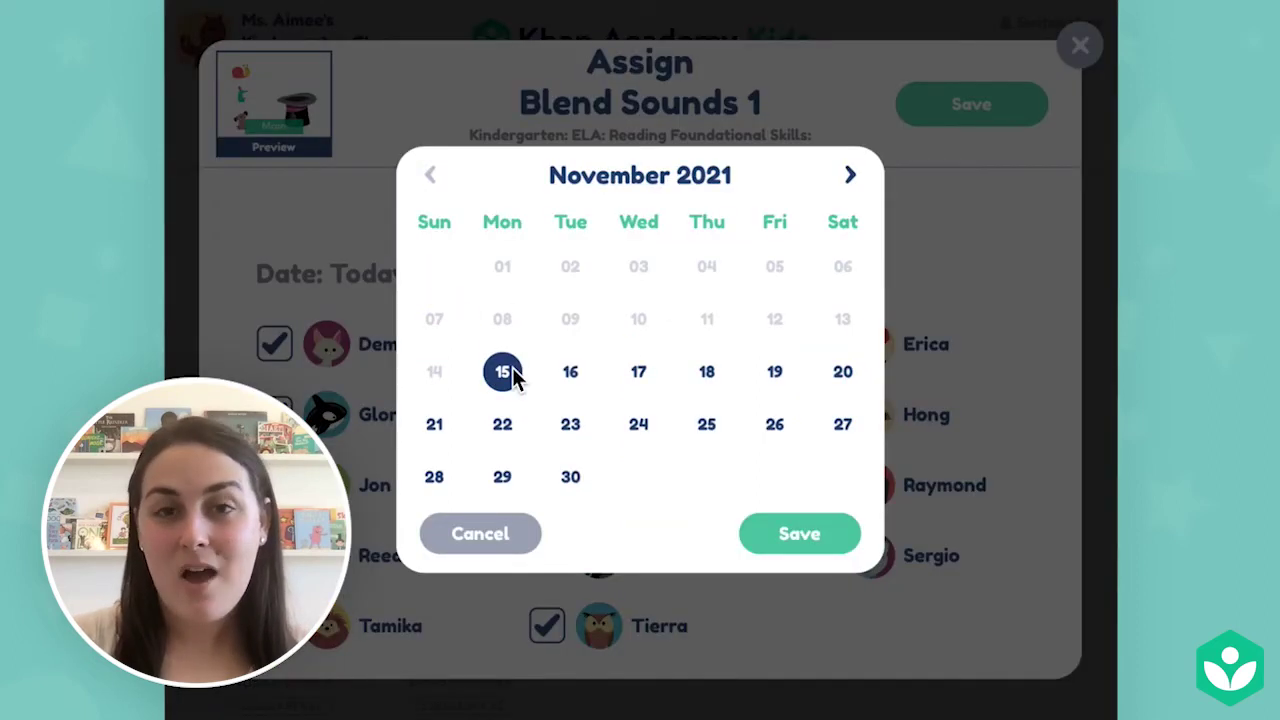
left_click(818, 533)
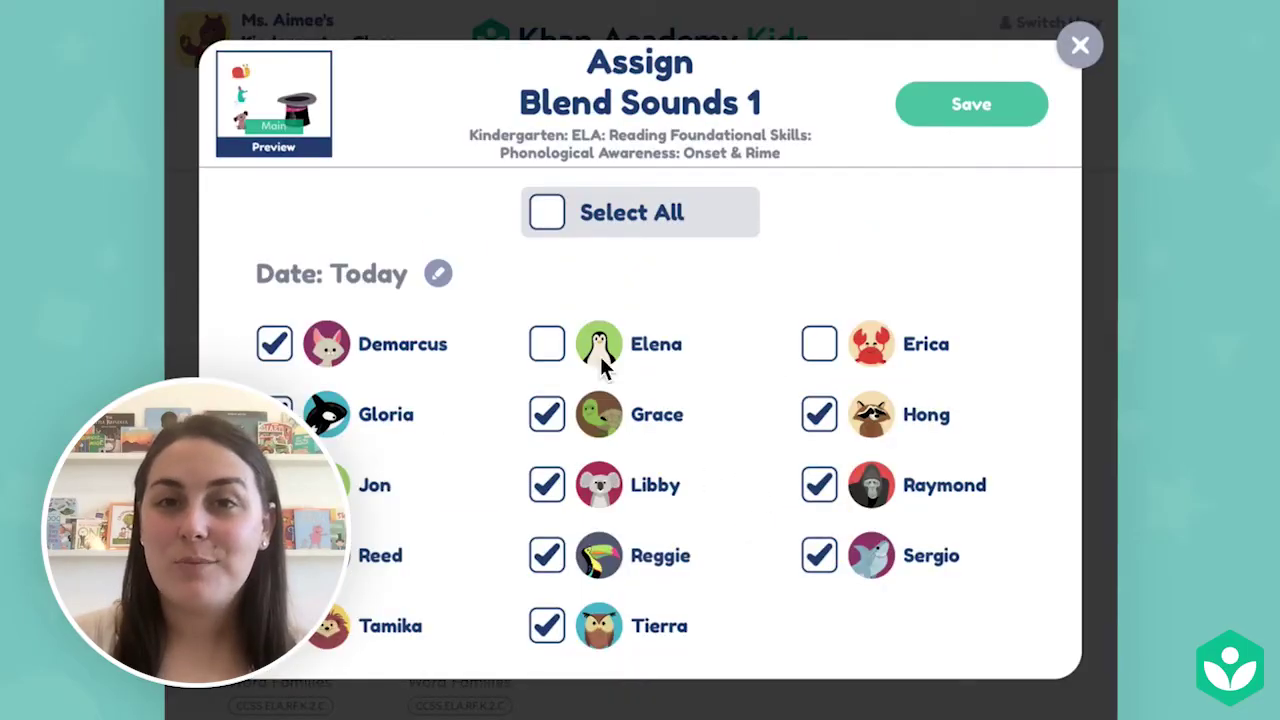
left_click(311, 111)
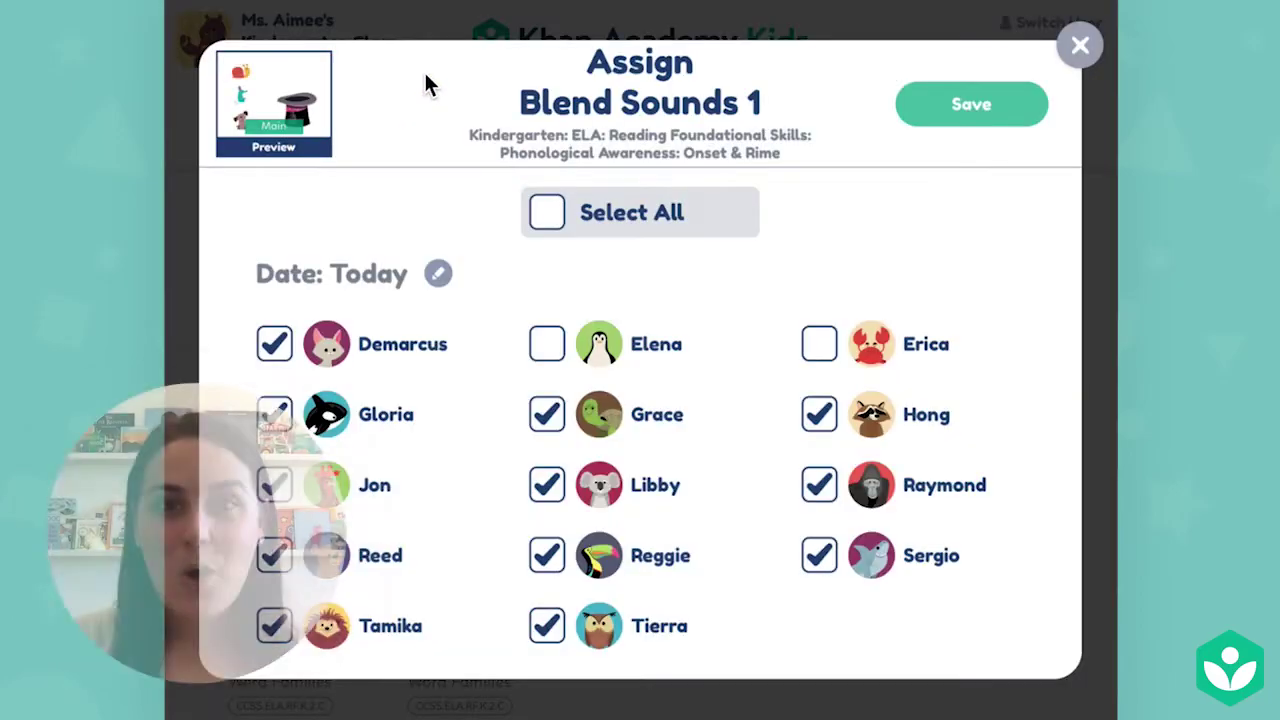
left_click(1017, 107)
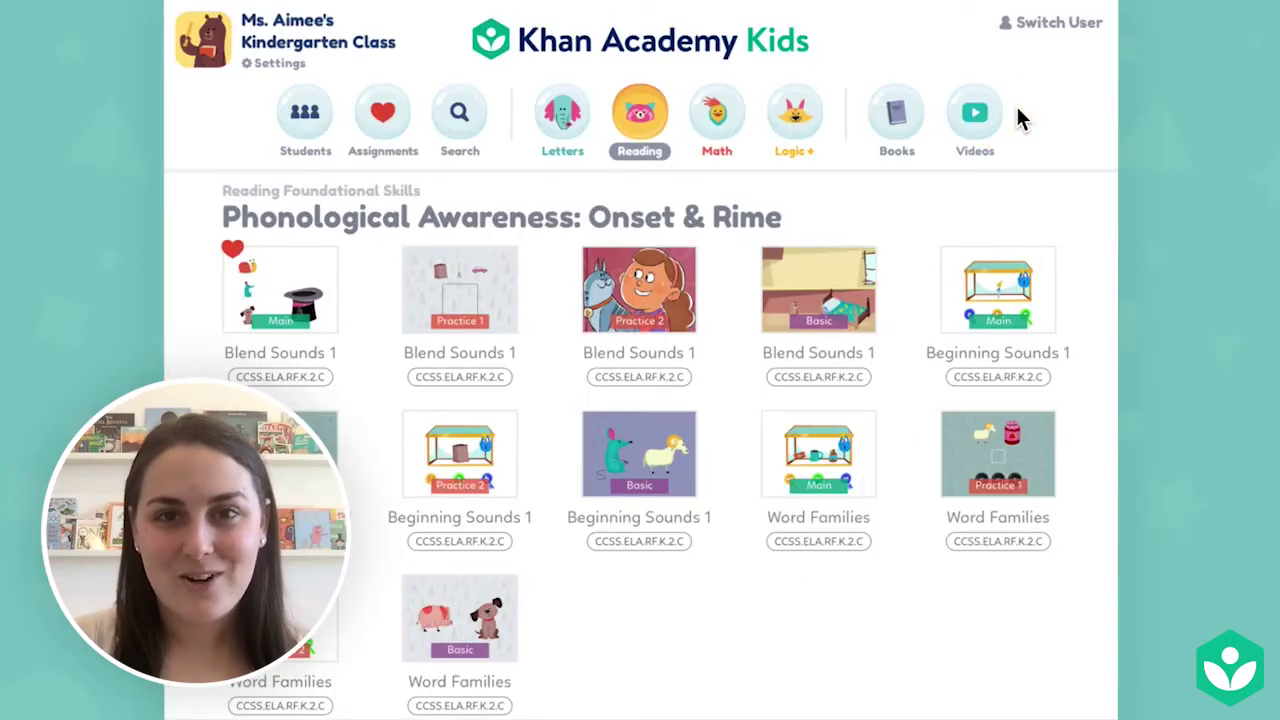
Check Blend Sounds 1 under today's Current Assignments in the Assignments list.
left_click(397, 108)
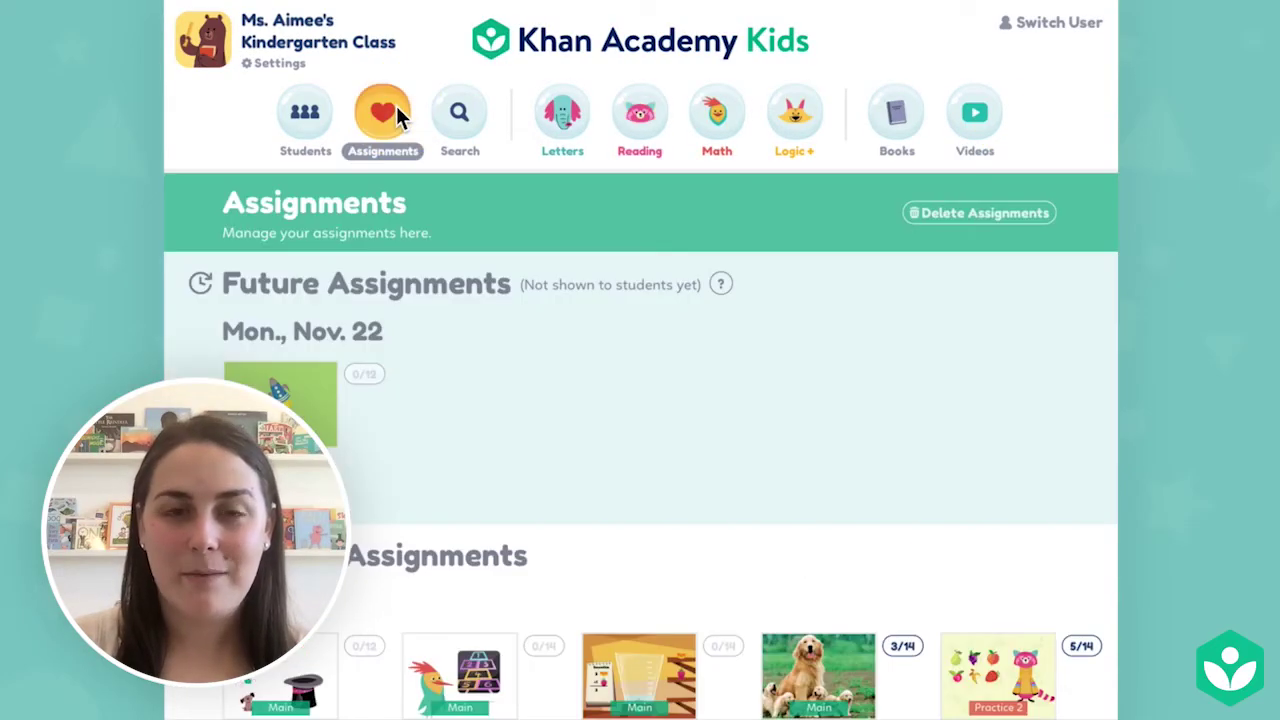
left_click_drag(460, 553, 458, 225)
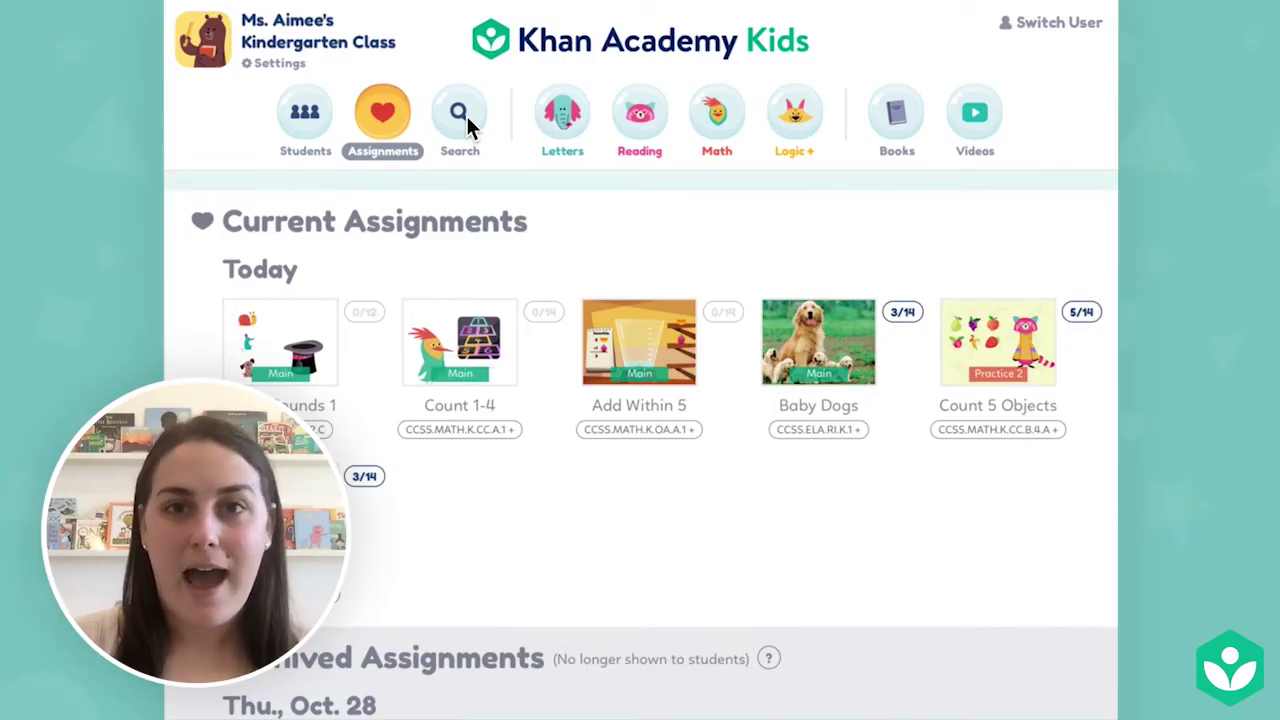
left_click(463, 115)
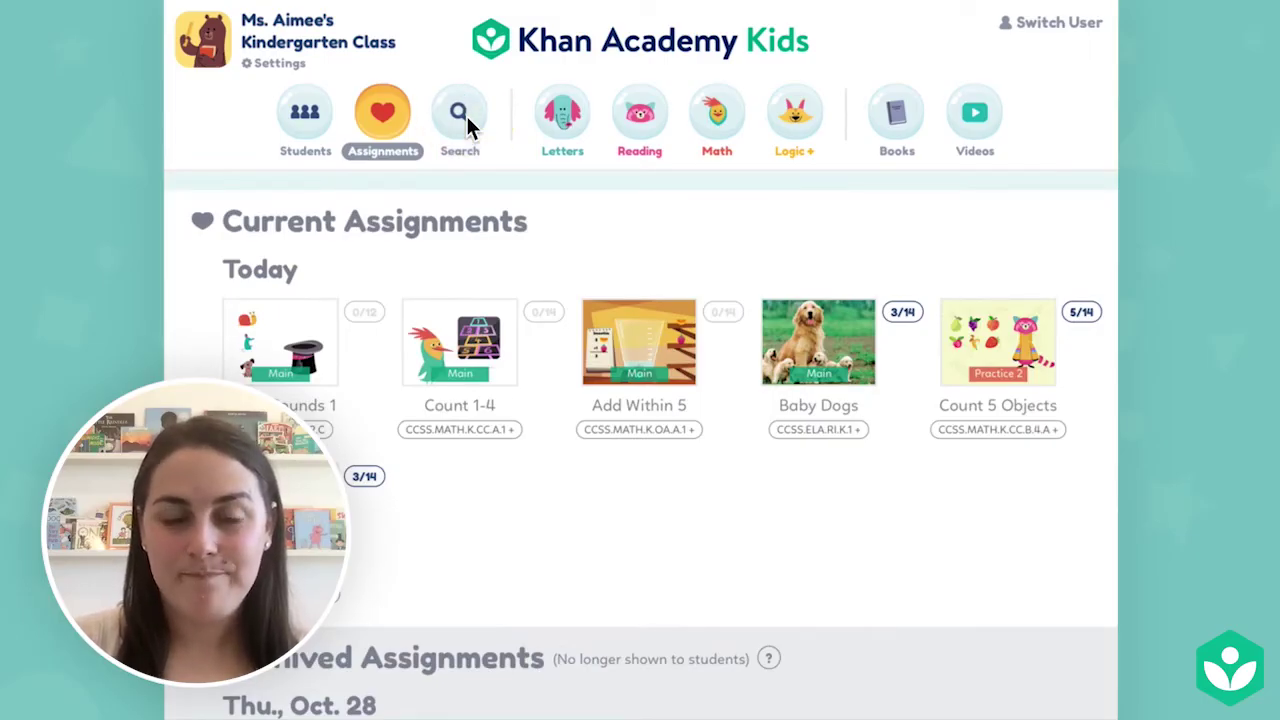
Filter lesson search to Common Core Kindergarten > CCSS.ELA.RF.K.2 > (All).
left_click(697, 212)
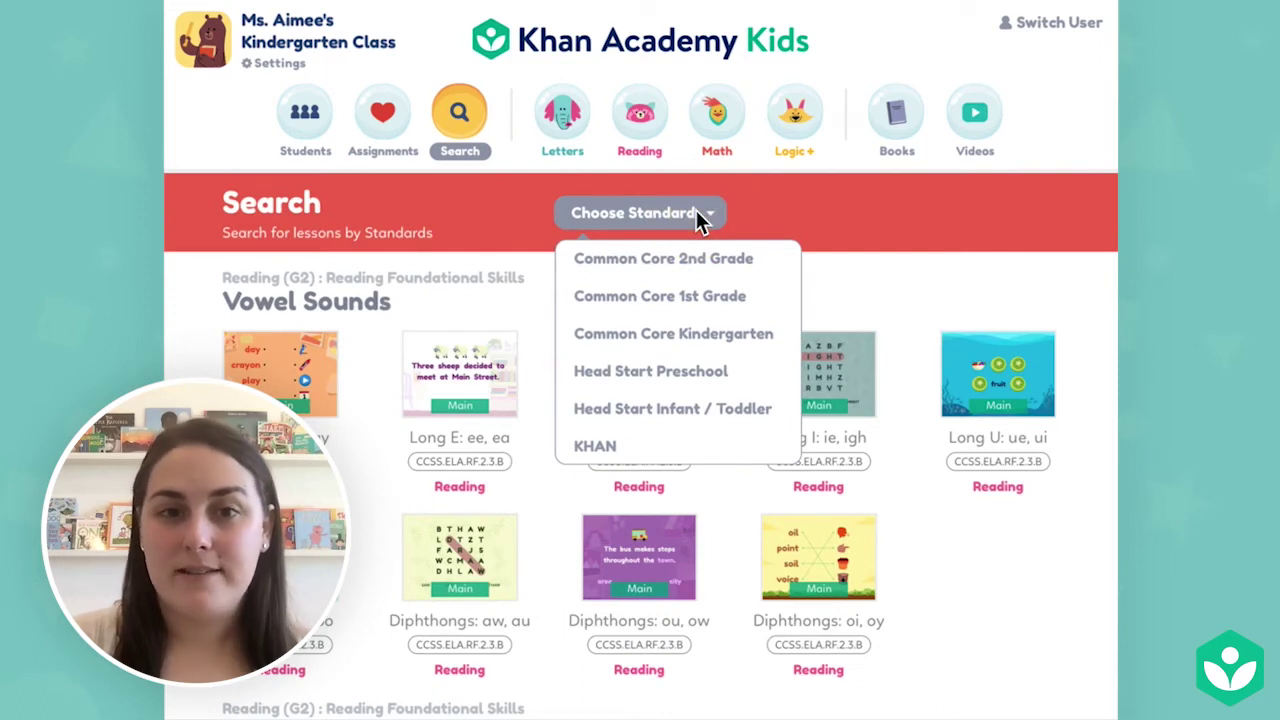
left_click(750, 334)
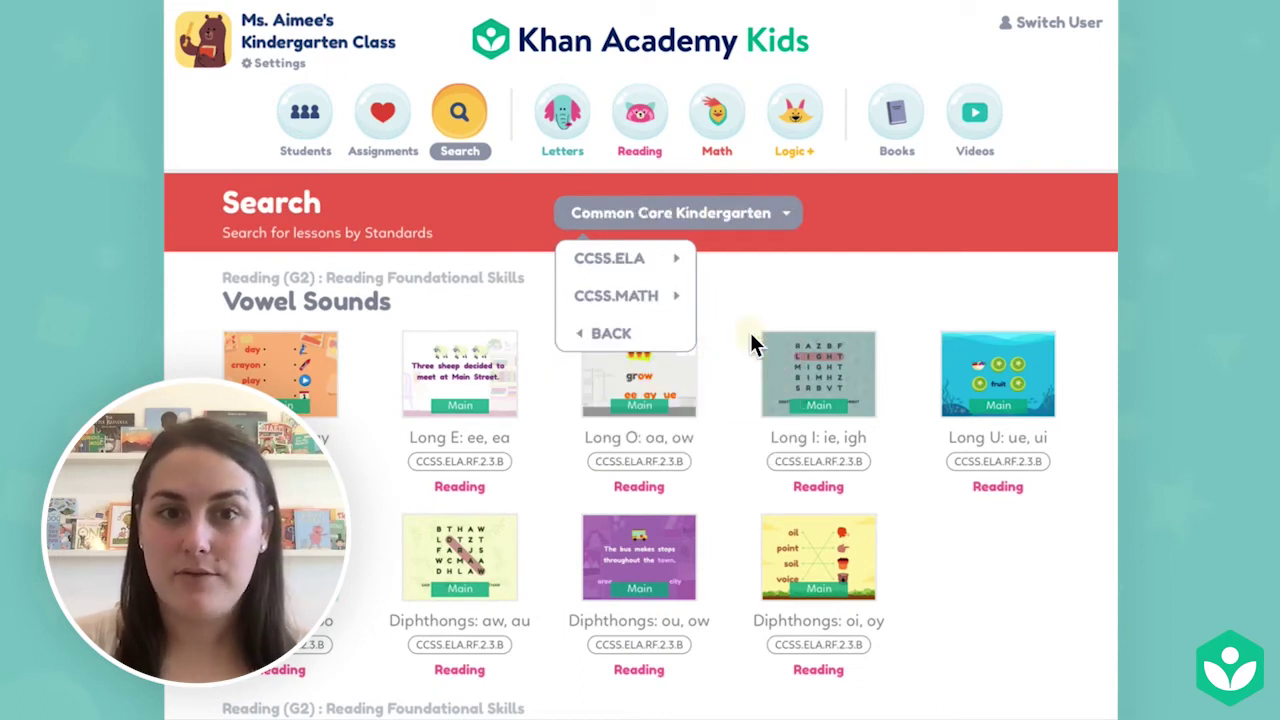
left_click(670, 256)
left_click(688, 292)
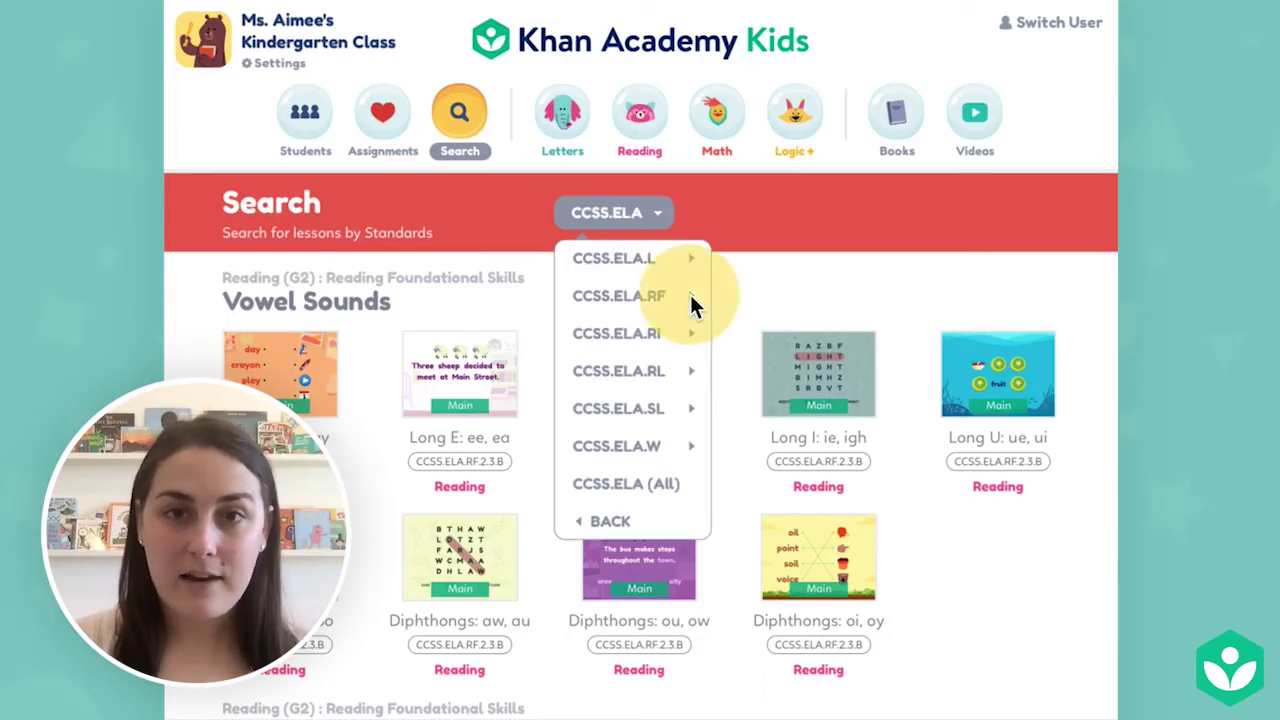
left_click(694, 297)
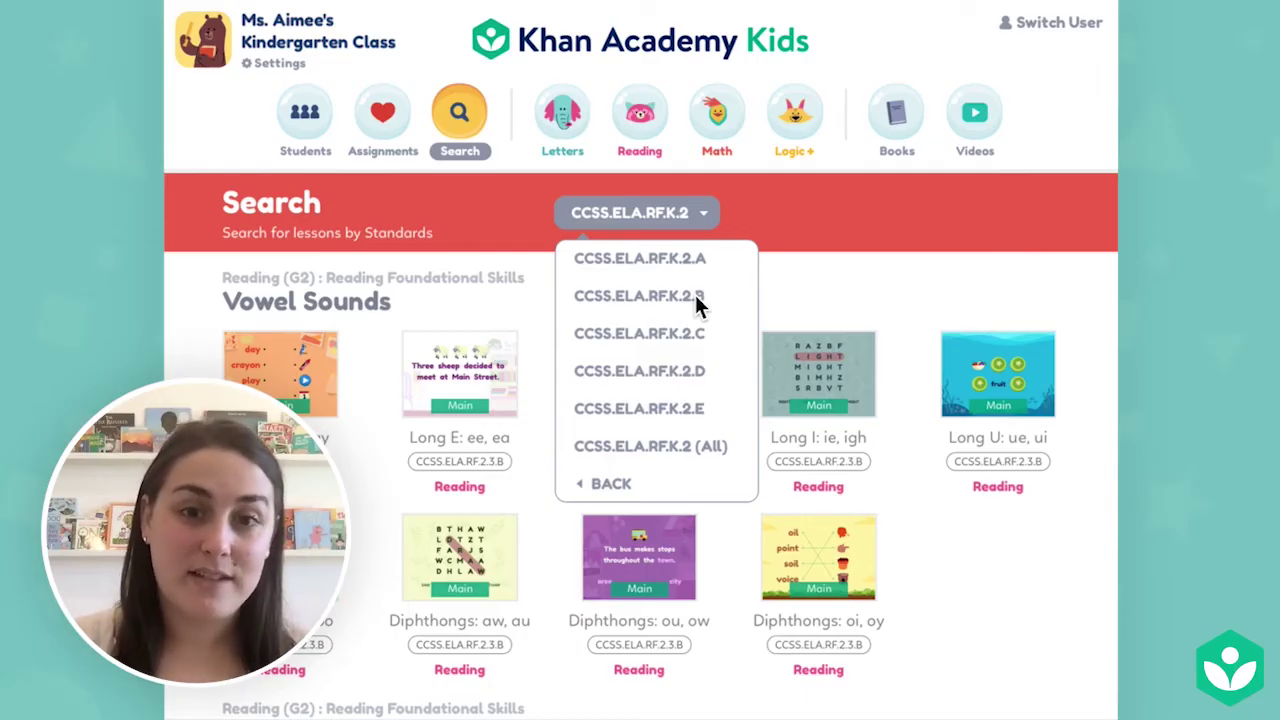
left_click(716, 445)
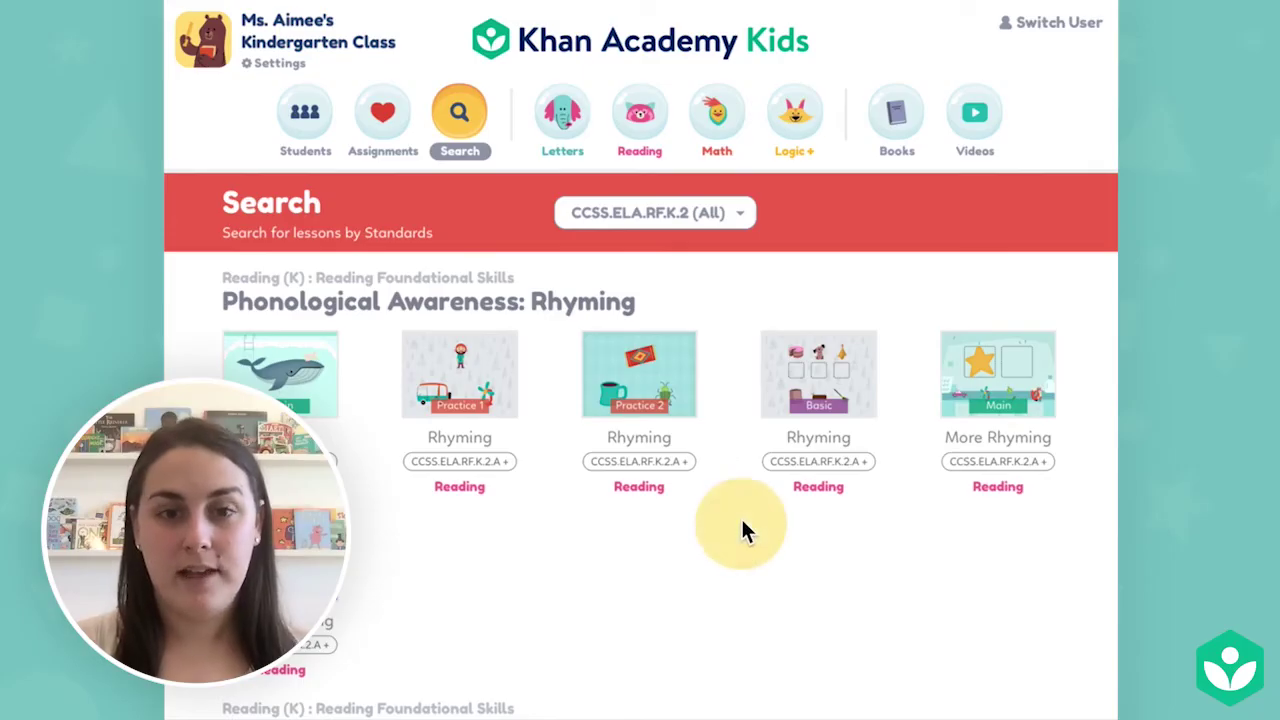
Scroll the CCSS.ELA.RF.K.2 results to the Onset & Rime lessons, then show the Students page.
scroll(741, 516, "down", 4)
scroll(745, 560, "down", 3)
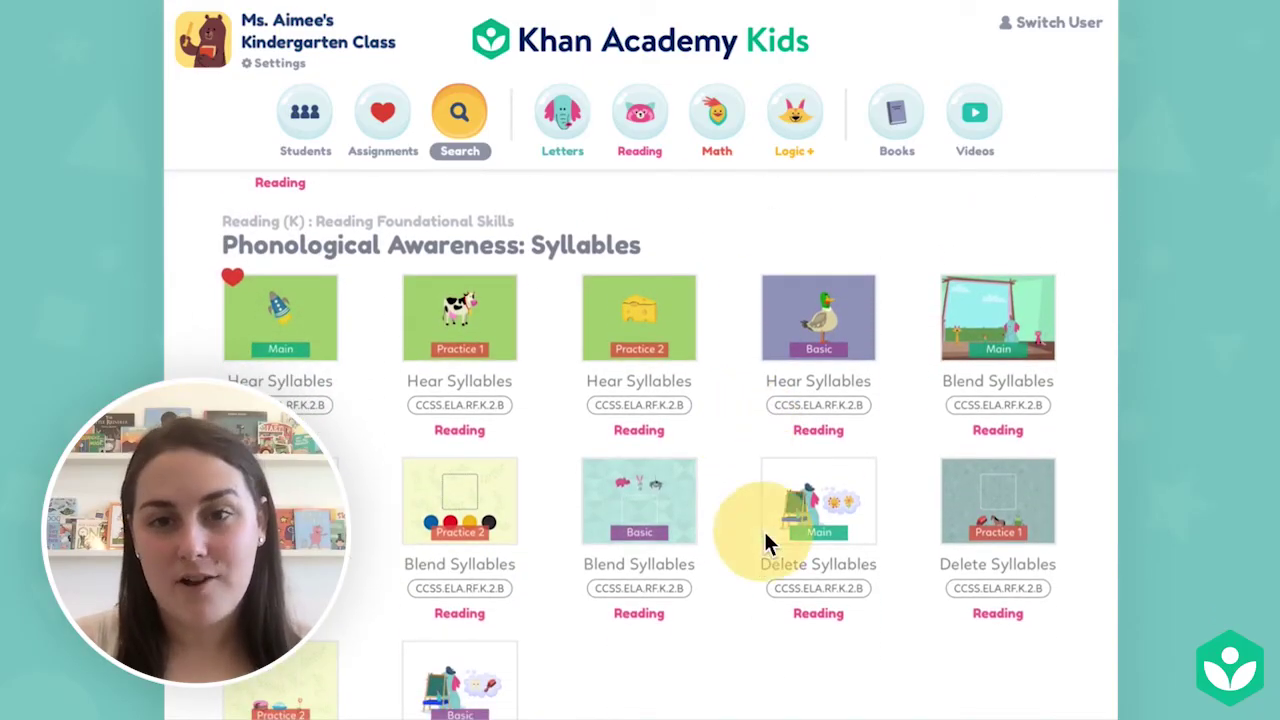
scroll(766, 543, "down", 5)
scroll(732, 539, "down", 4)
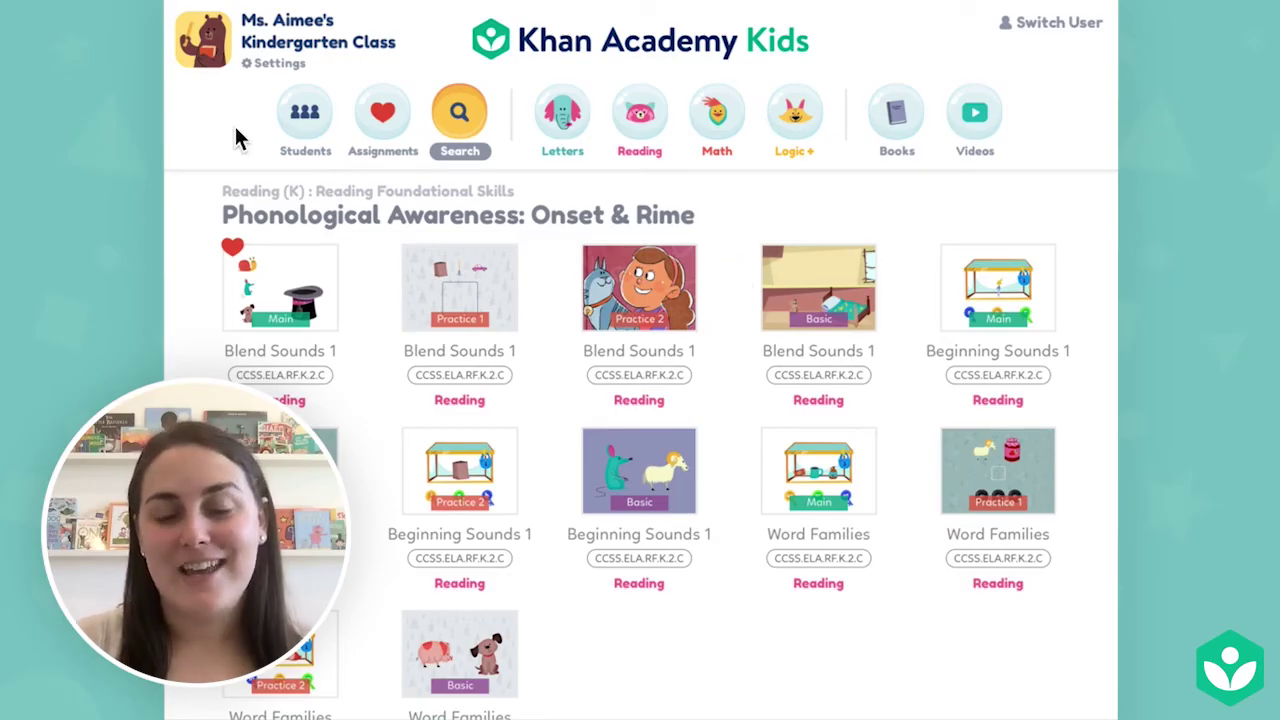
left_click(303, 120)
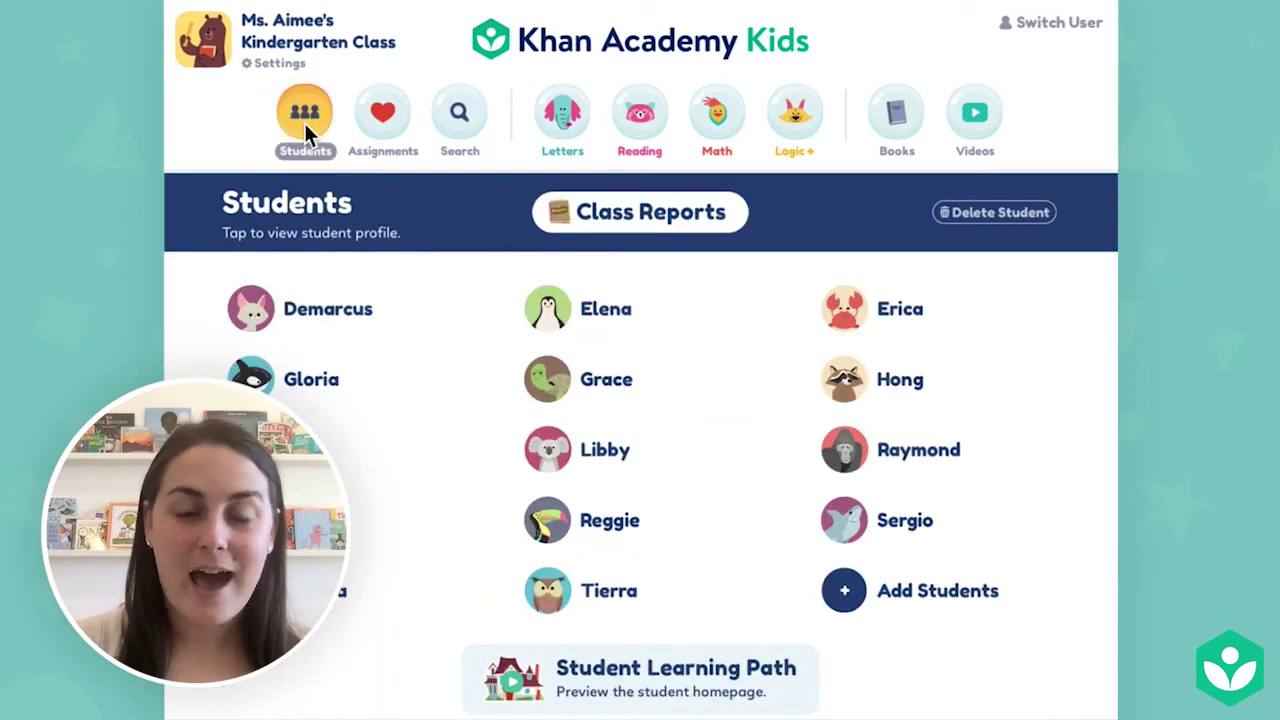
In Class Reports, dismiss the Recognize Shapes assign window and view All Progress for Kindergarten Math.
left_click(662, 236)
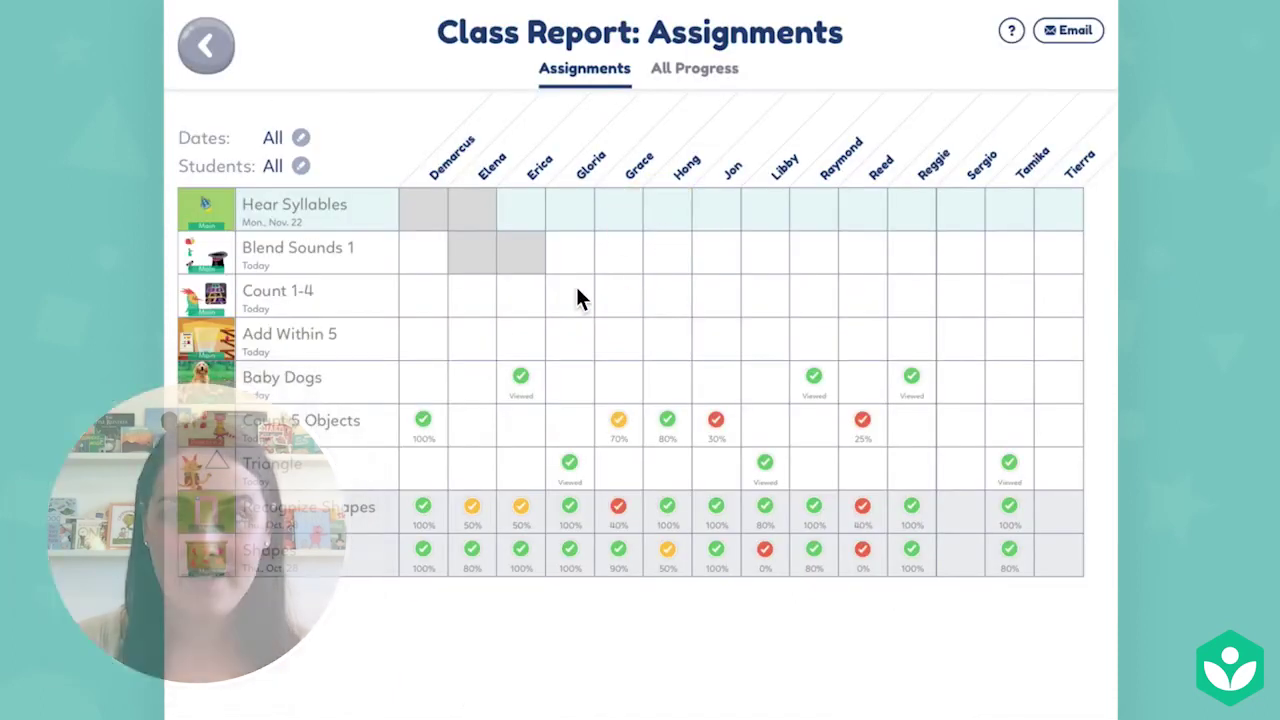
left_click(222, 507)
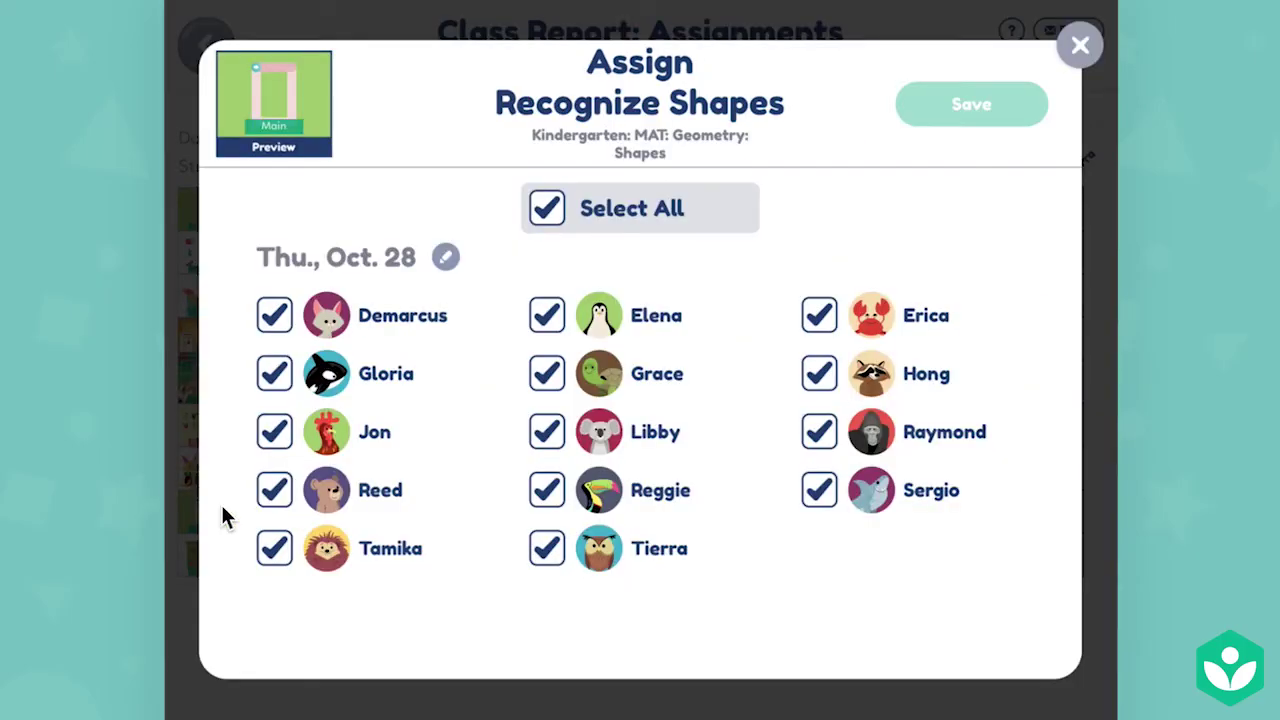
left_click(1087, 50)
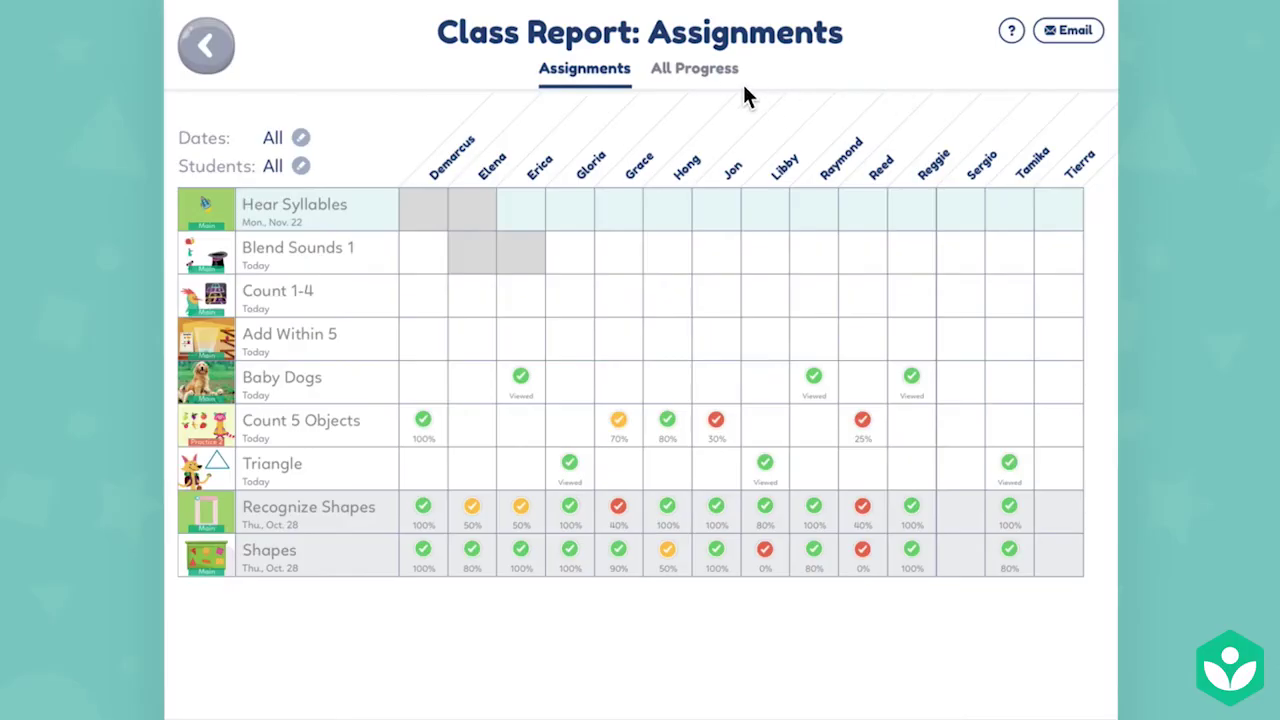
left_click(721, 84)
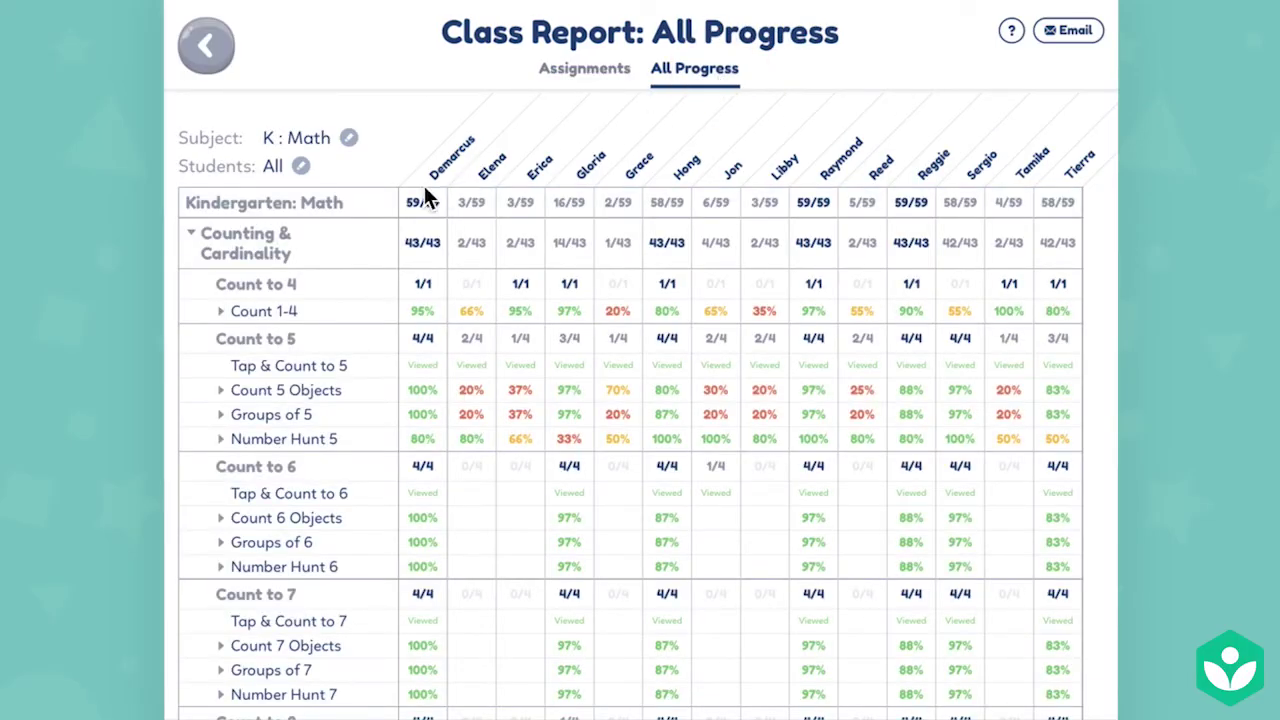
Collapse Counting & Cardinality and expand Operations & Algebraic Thinking down to Add Within 5 levels.
left_click(191, 236)
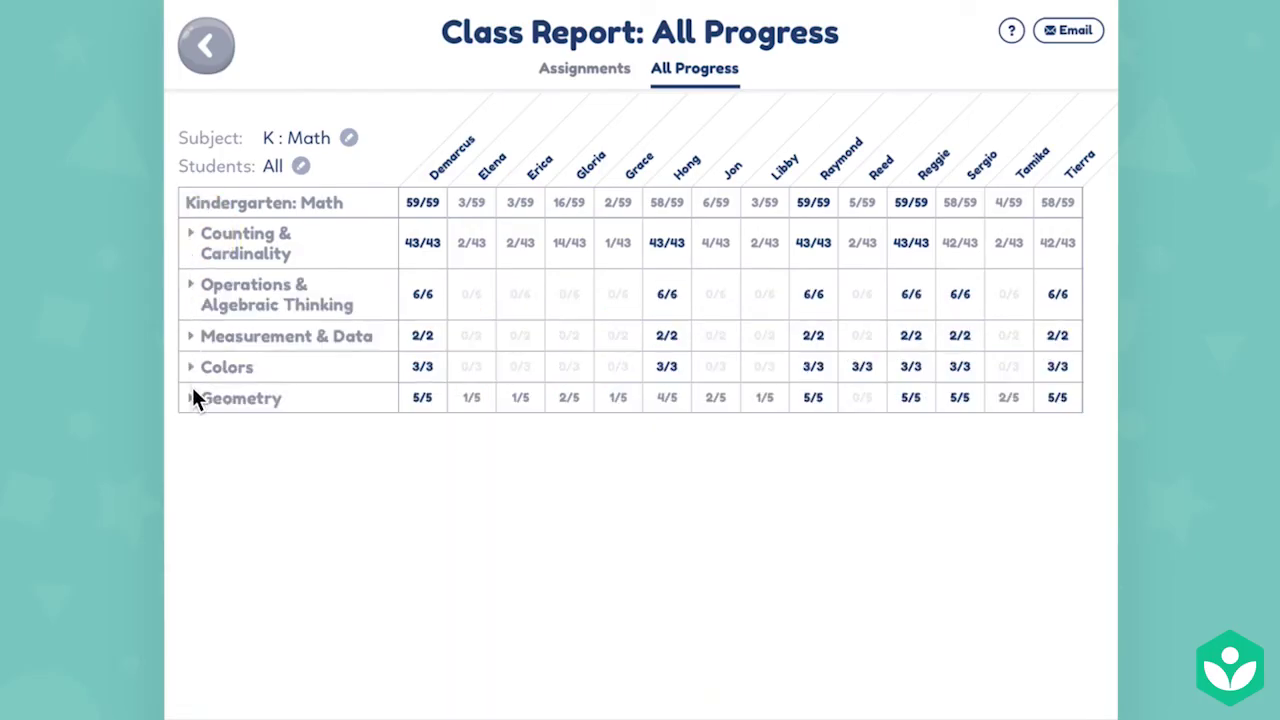
left_click(192, 287)
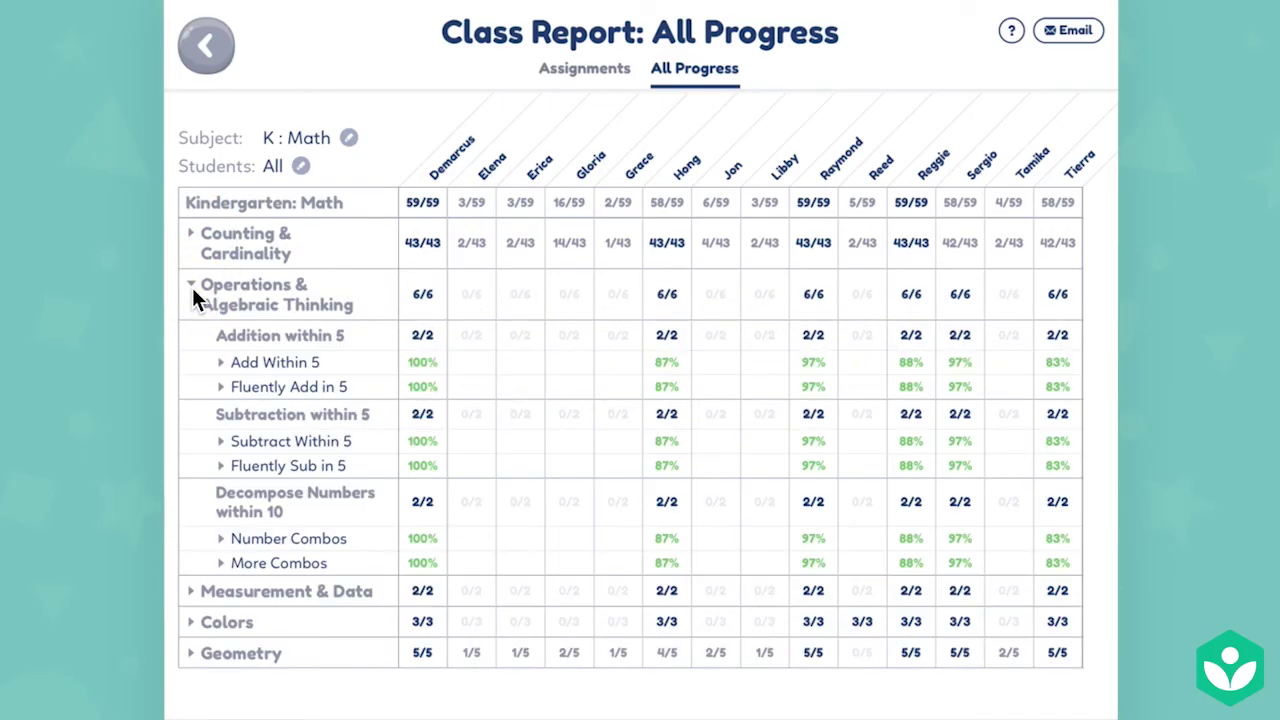
left_click(221, 364)
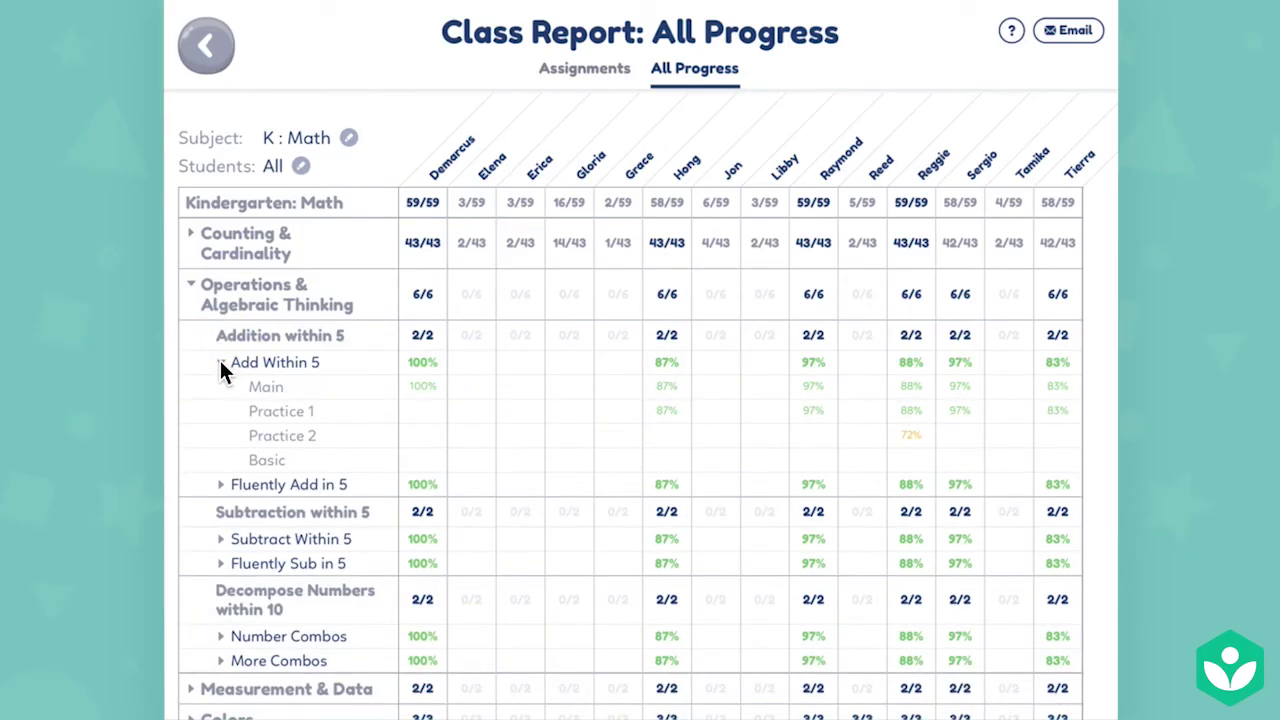
From Add Within 5 Main, enter a student's view and show their Library.
left_click(268, 396)
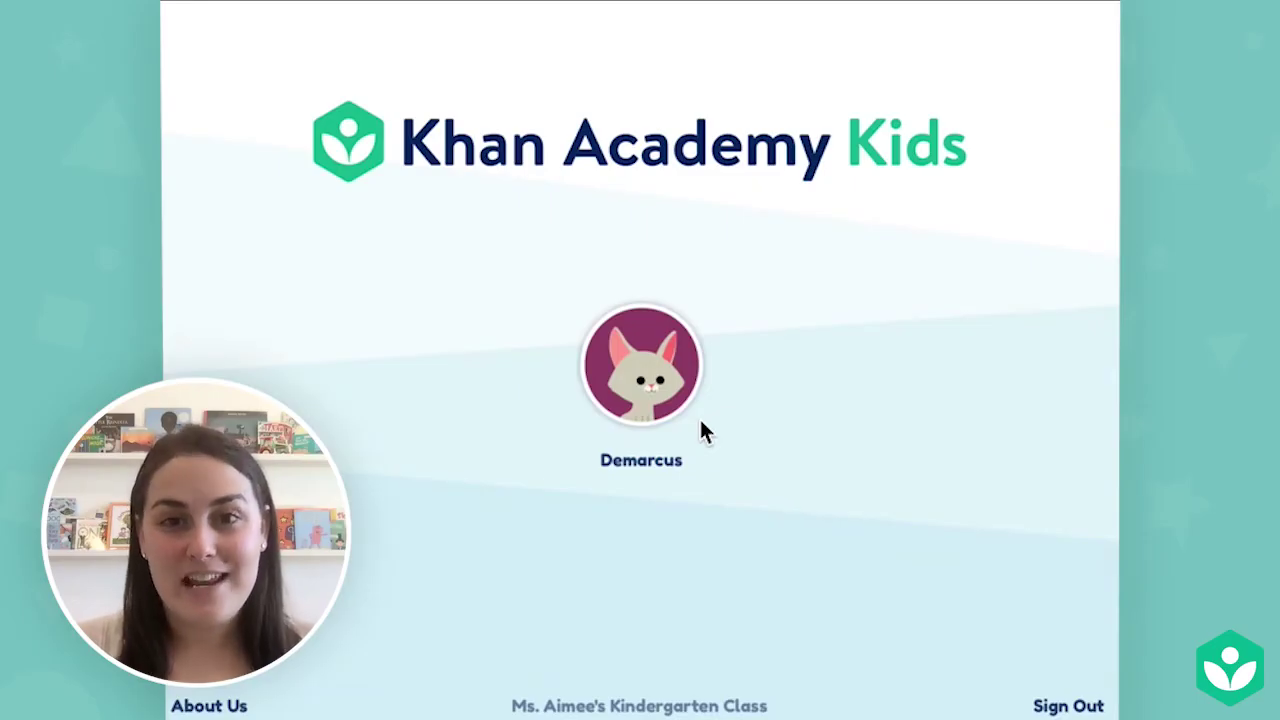
left_click(669, 390)
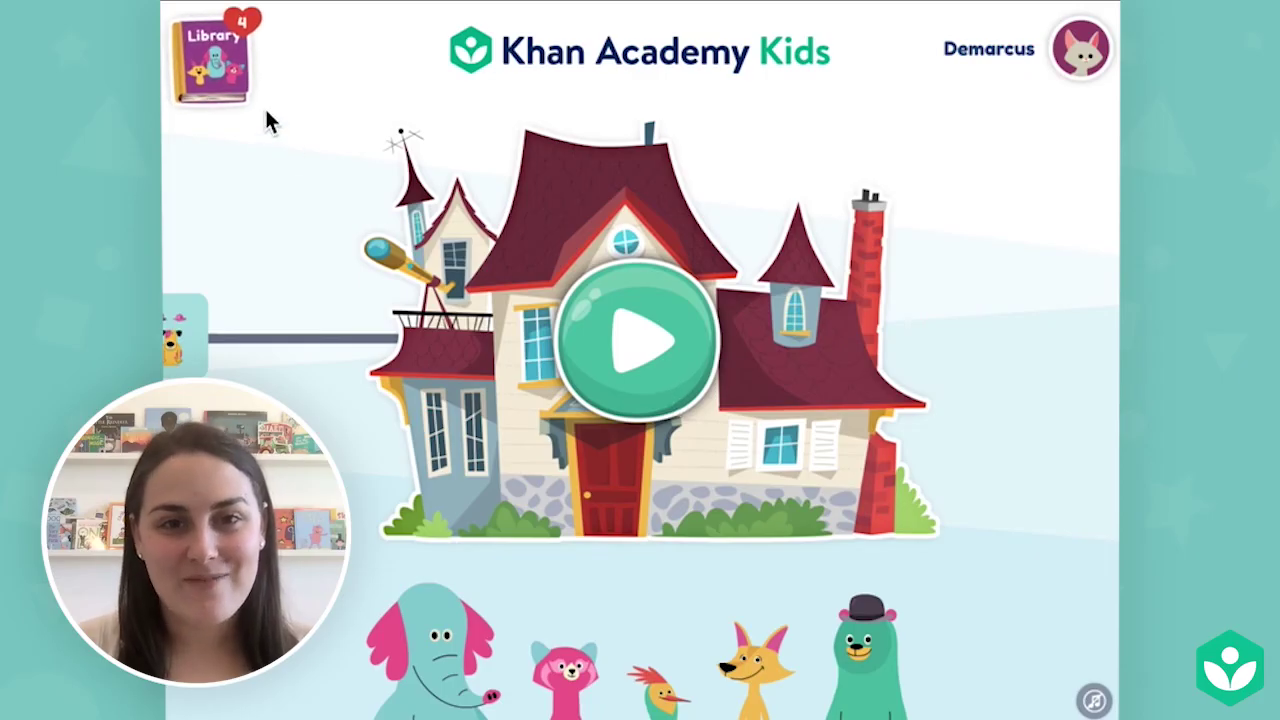
left_click(233, 83)
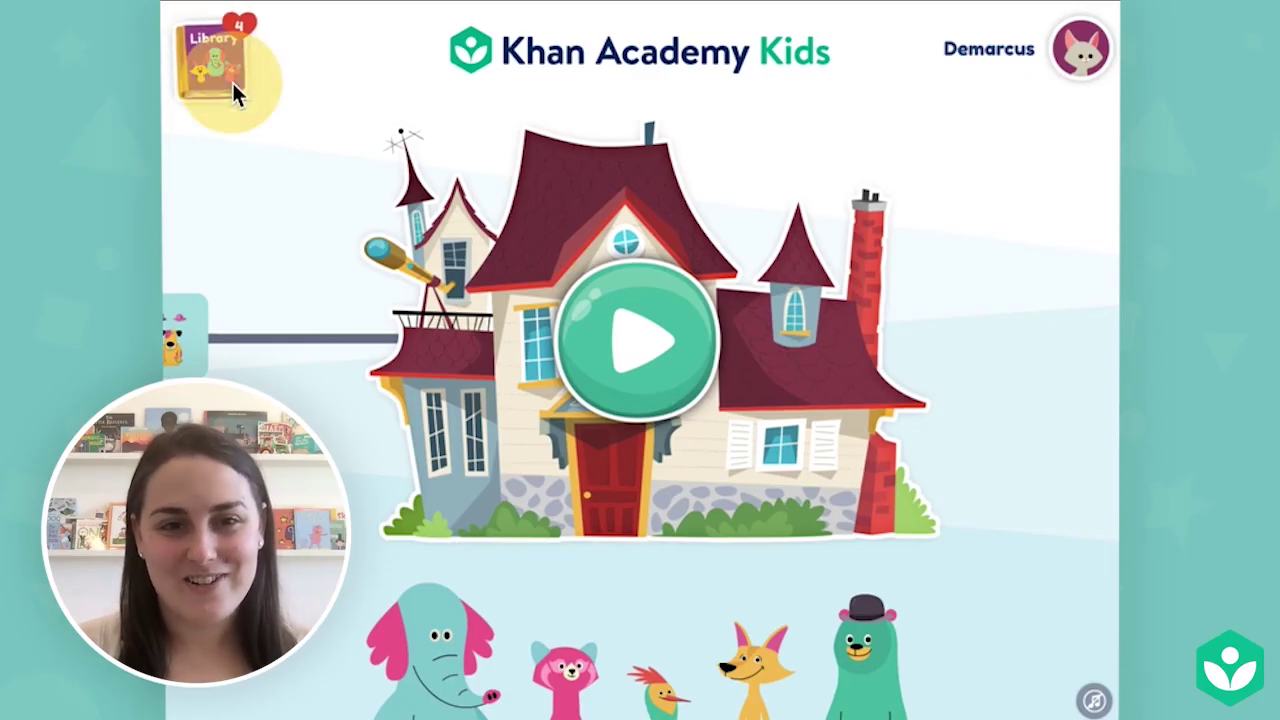